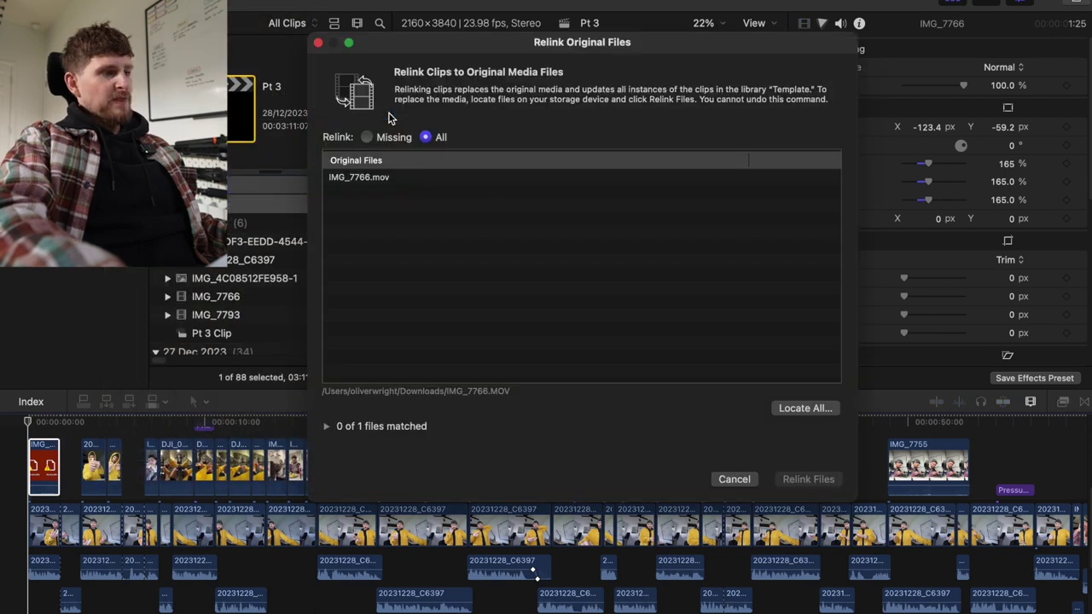
Relink the original file IMG_7766.mov to the matching IMG_7766.MOV in the Hand in Lotion folder.
{"action": "left_click", "coordinate": [416, 177]}
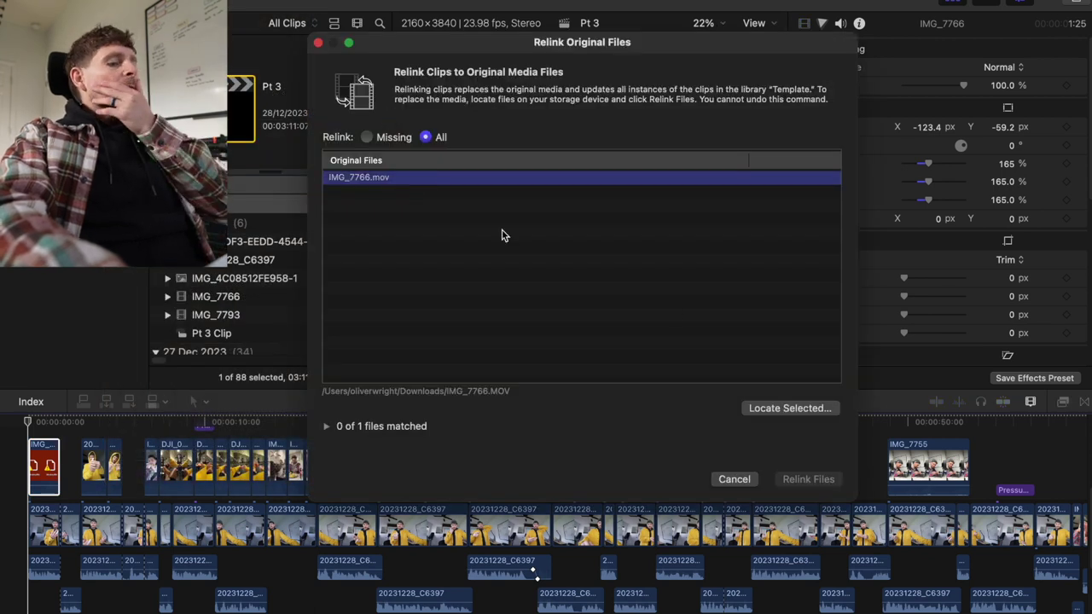
{"action": "left_click", "coordinate": [787, 408]}
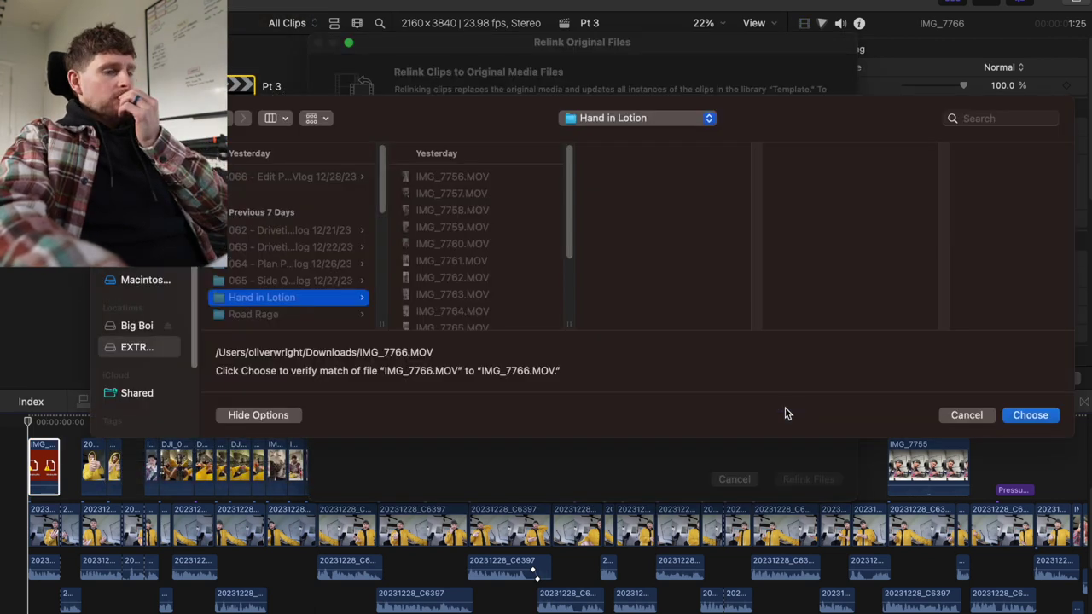
{"action": "left_click", "coordinate": [1031, 415]}
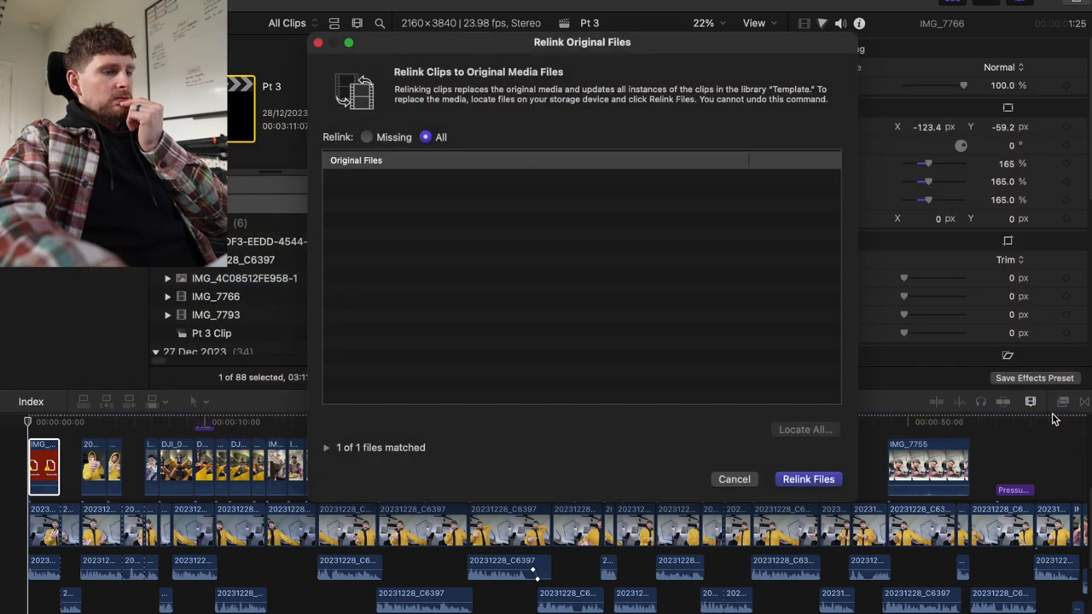
{"action": "left_click", "coordinate": [793, 484]}
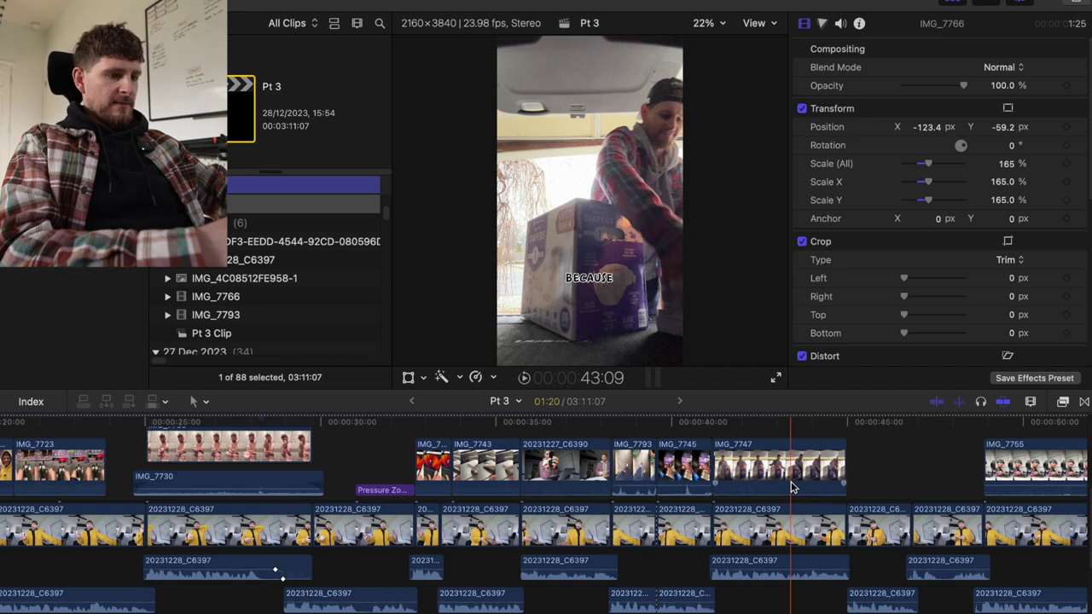
Play the Pt 3 timeline from its start to review the opening with the IMG_7766 clip.
{"action": "scroll", "coordinate": [1038, 605], "scroll_direction": "down", "scroll_amount": 2}
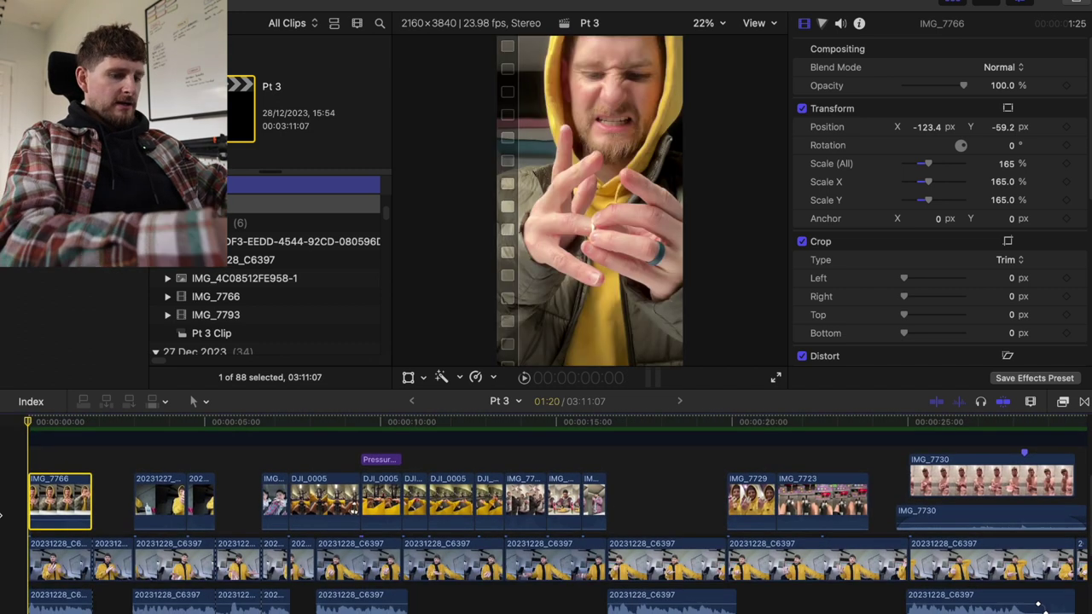
{"action": "key", "text": "XF86AudioMute"}
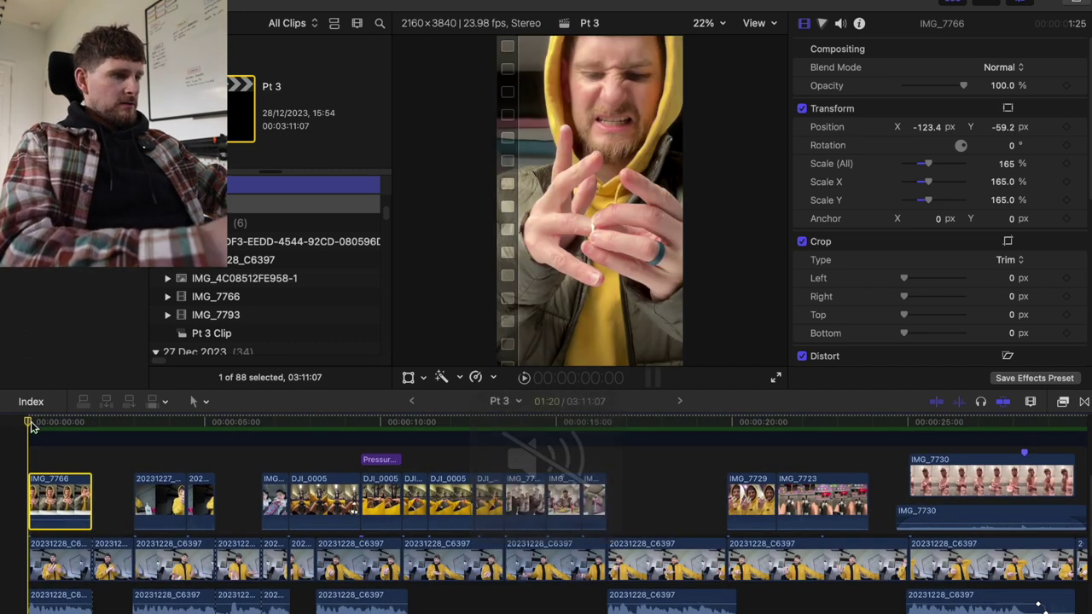
{"action": "mouse_move", "coordinate": [32, 427]}
{"action": "left_mouse_down"}
{"action": "mouse_move", "coordinate": [80, 418]}
{"action": "mouse_move", "coordinate": [17, 429]}
{"action": "left_mouse_up"}
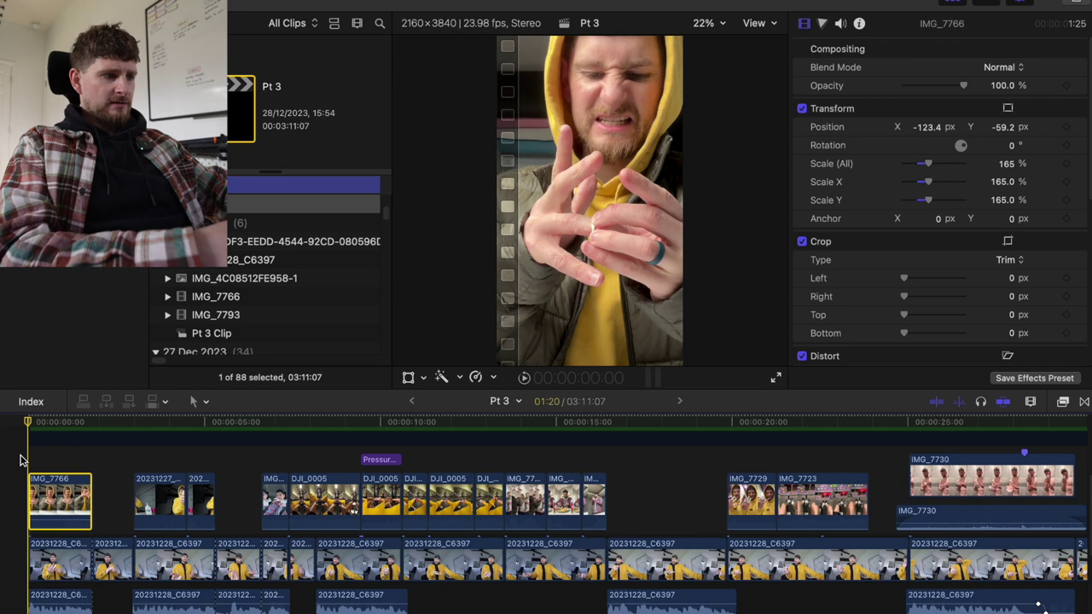
{"action": "key", "text": "space"}
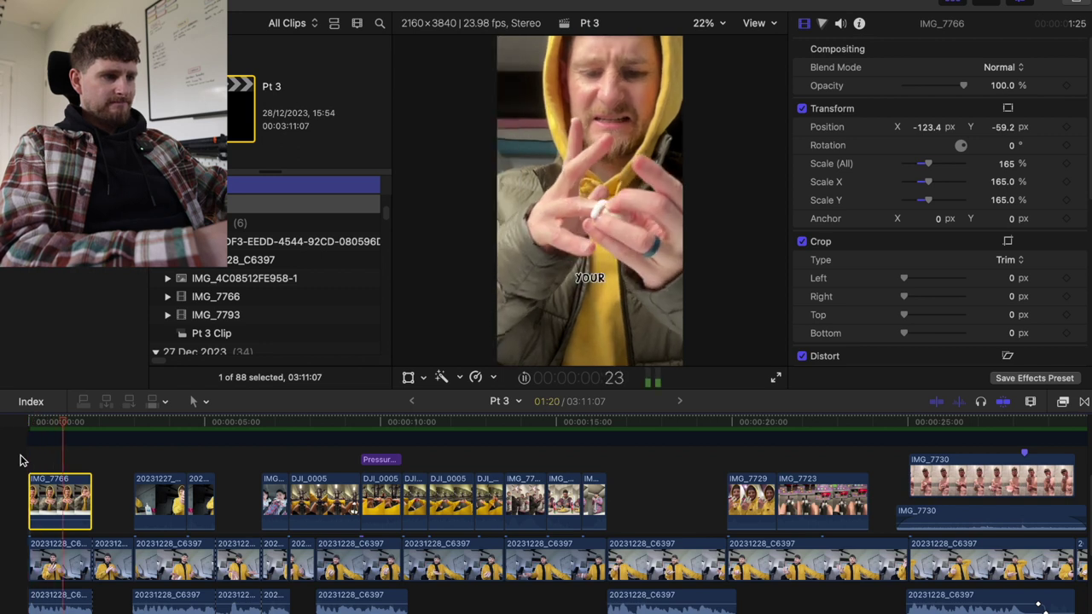
{"action": "left_click", "coordinate": [21, 460]}
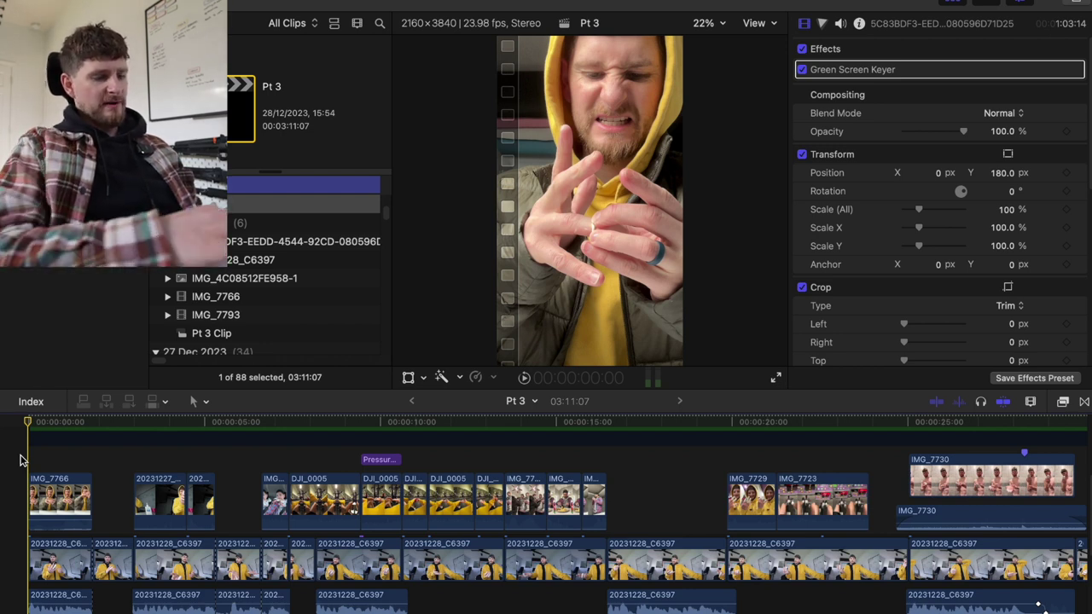
{"action": "key", "text": "space"}
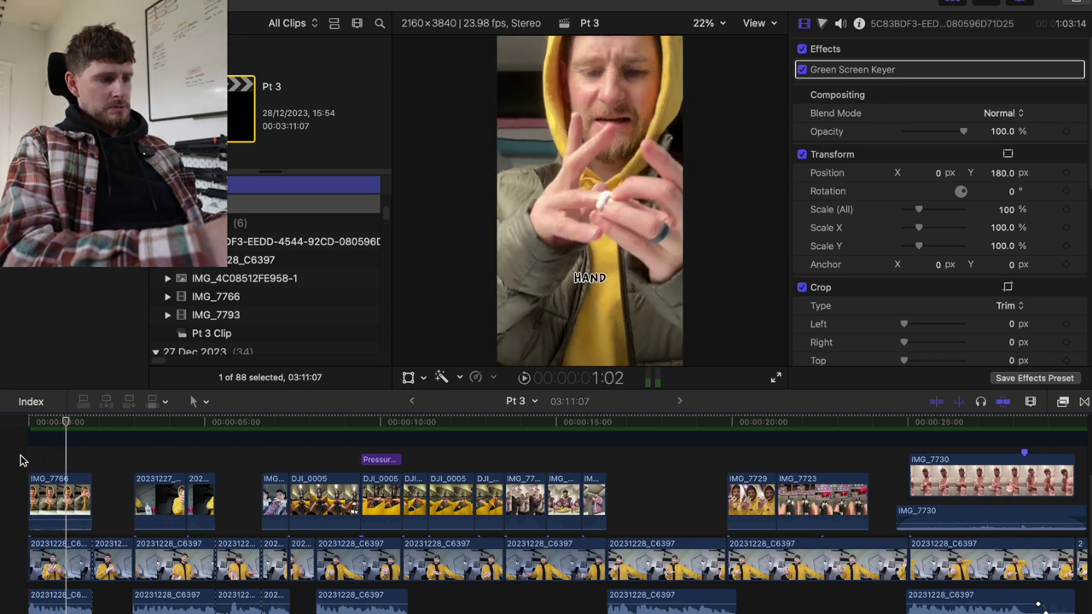
{"action": "left_click", "coordinate": [39, 459]}
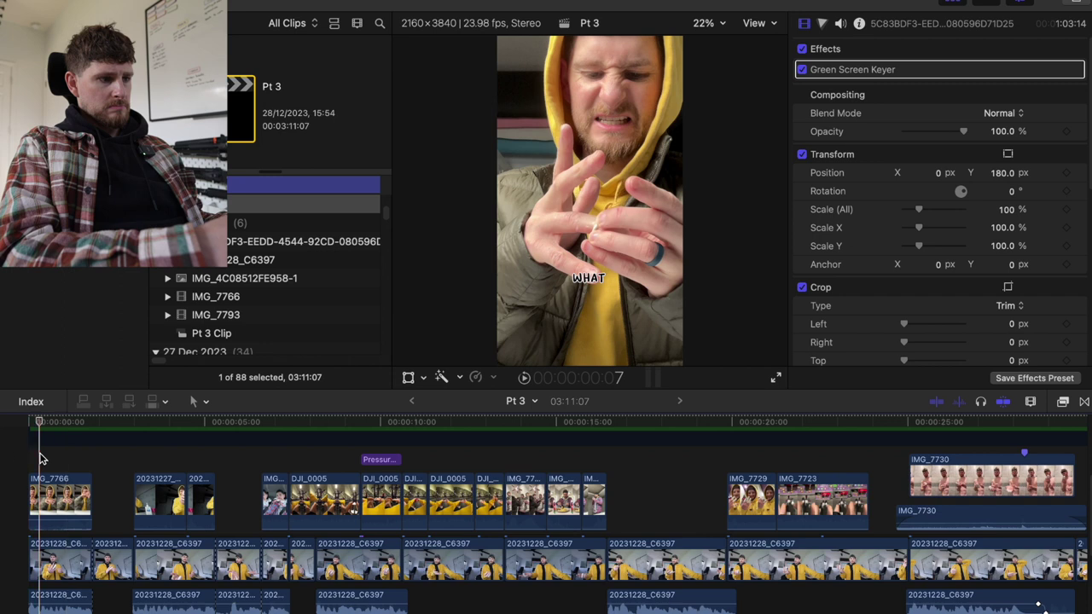
{"action": "left_click", "coordinate": [51, 503]}
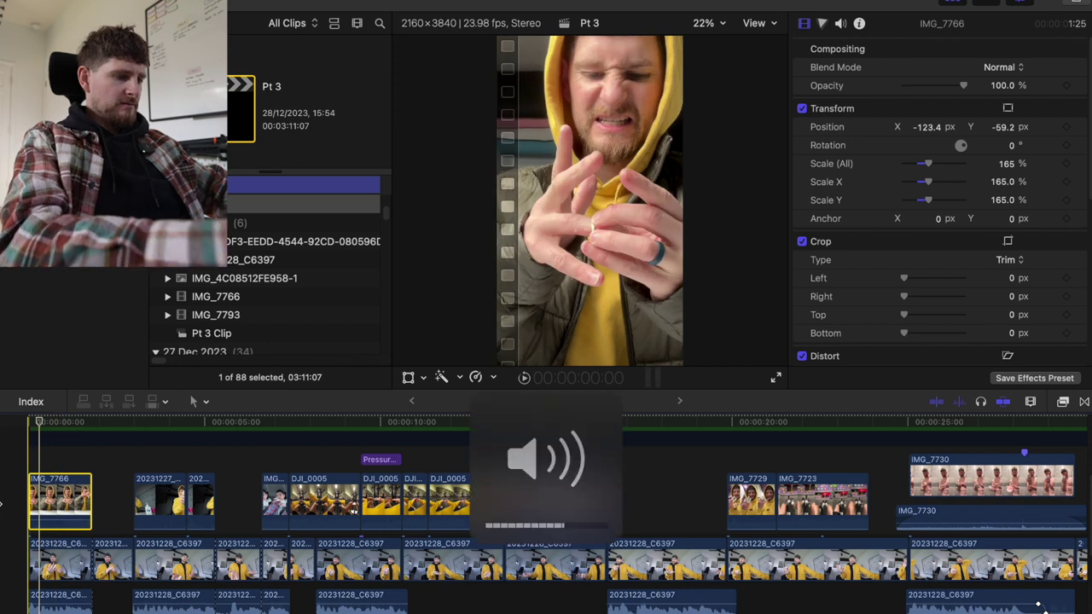
{"action": "left_click", "coordinate": [1, 505]}
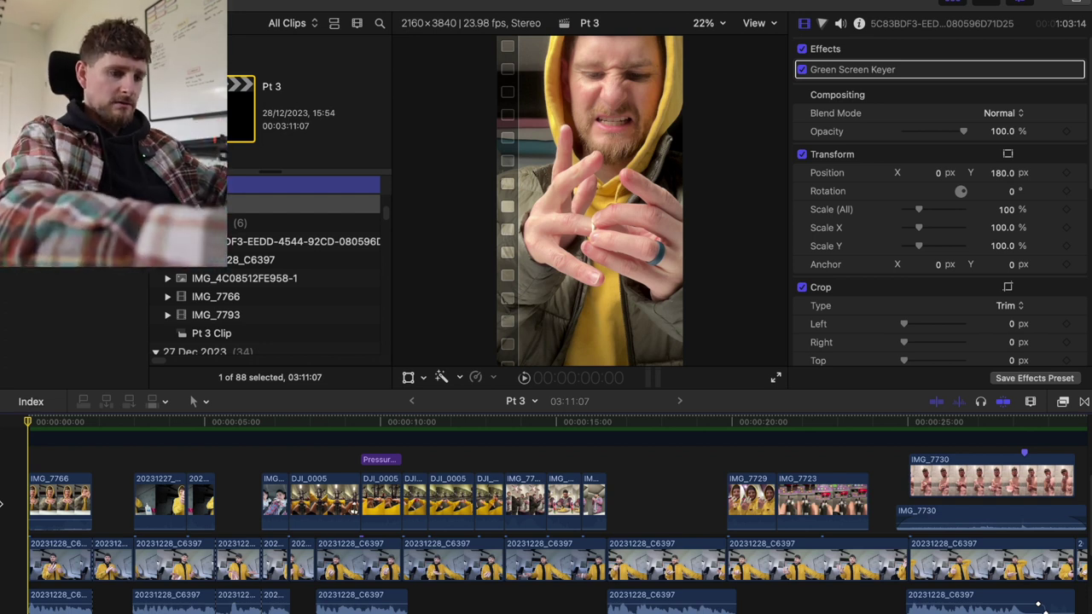
{"action": "key", "text": "space"}
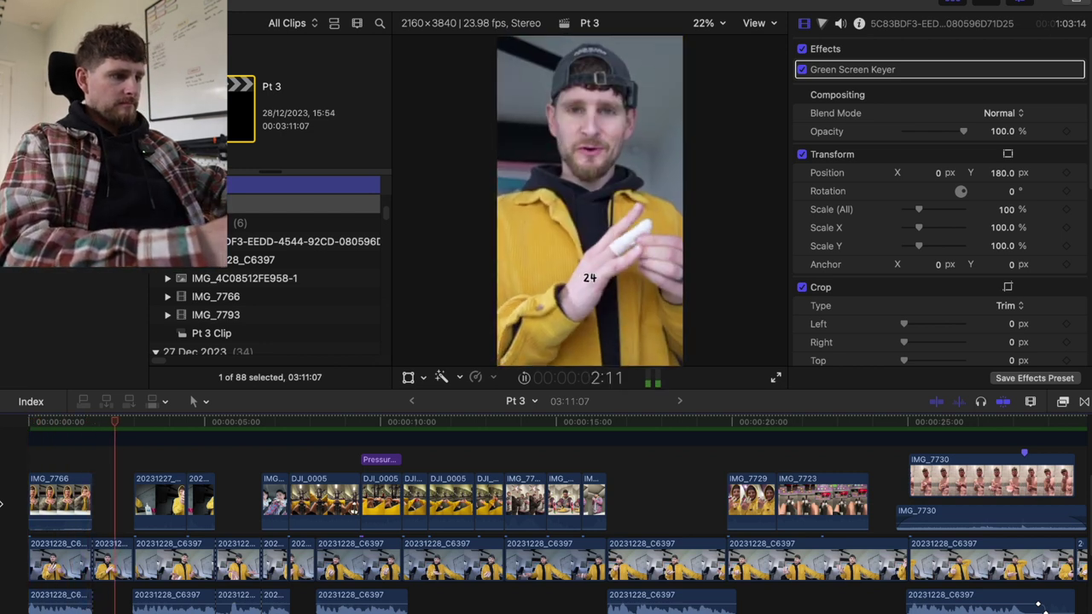
{"action": "key", "text": "space"}
Disable the IMG_7766 clip and play the opening from the start without it.
{"action": "left_click", "coordinate": [51, 499]}
{"action": "key", "text": "v"}
{"action": "key", "text": "Home"}
{"action": "key", "text": "space"}
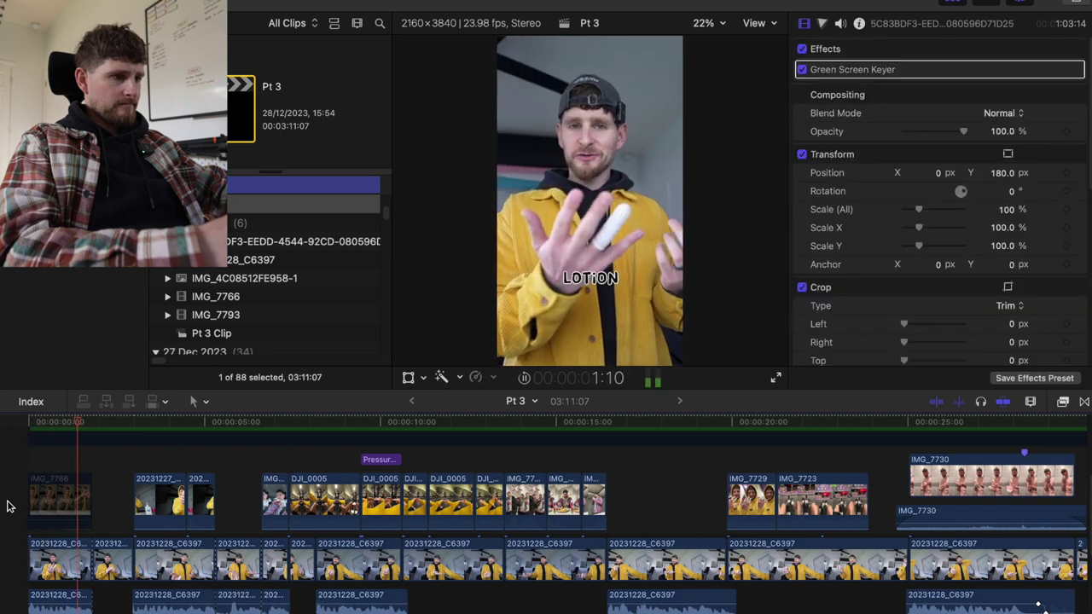
{"action": "key", "text": "space"}
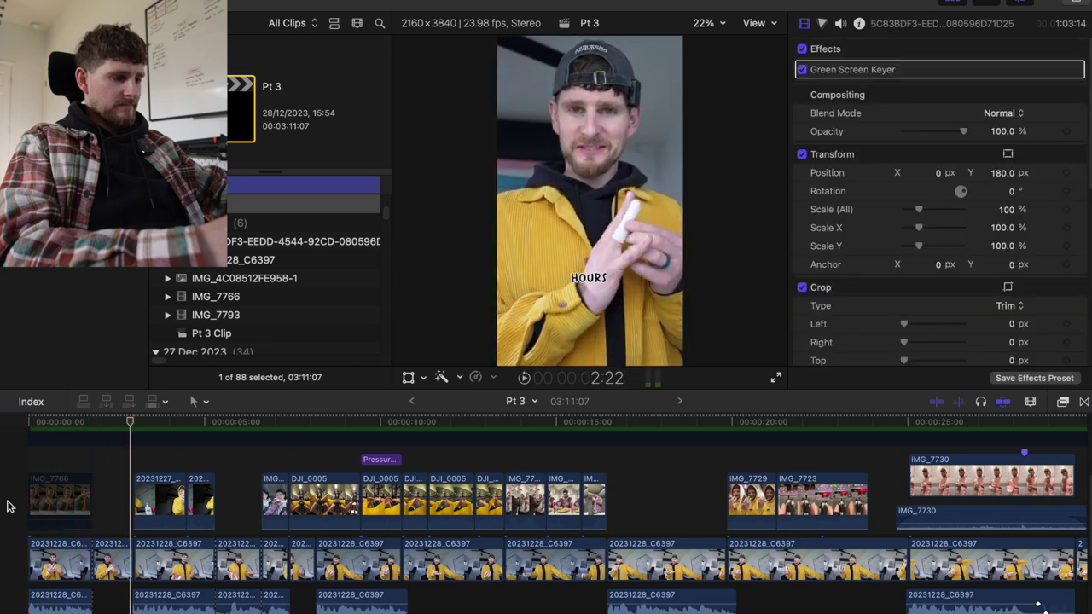
{"action": "key", "text": "Home"}
{"action": "key", "text": "space"}
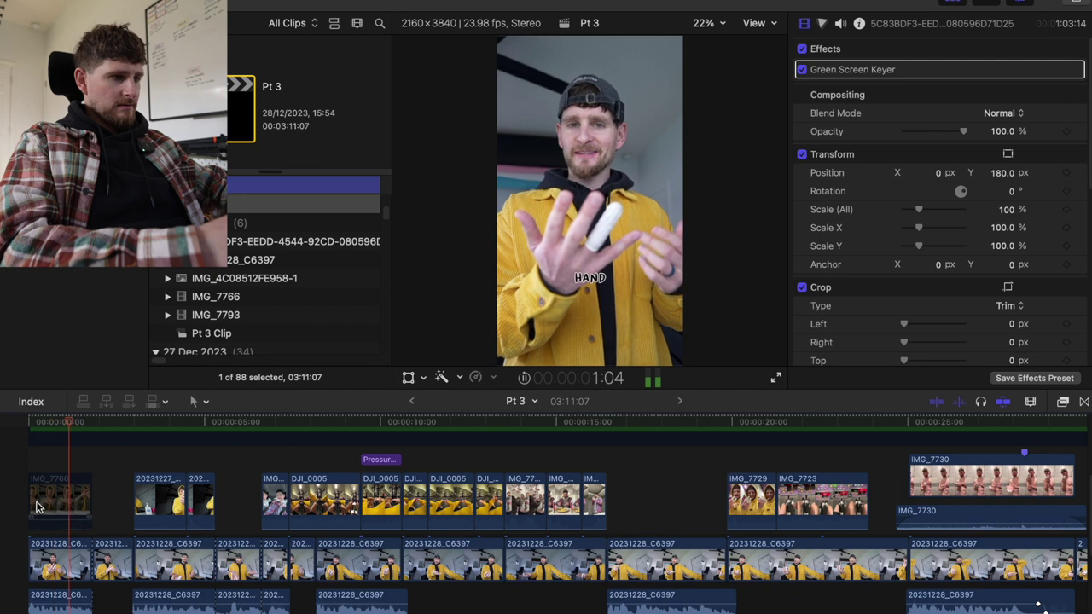
{"action": "key", "text": "space"}
Enable the IMG_7766 clip, shift it later against the following 20231227 clip, and preview the opening.
{"action": "left_click_drag", "start_coordinate": [68, 504], "coordinate": [107, 501]}
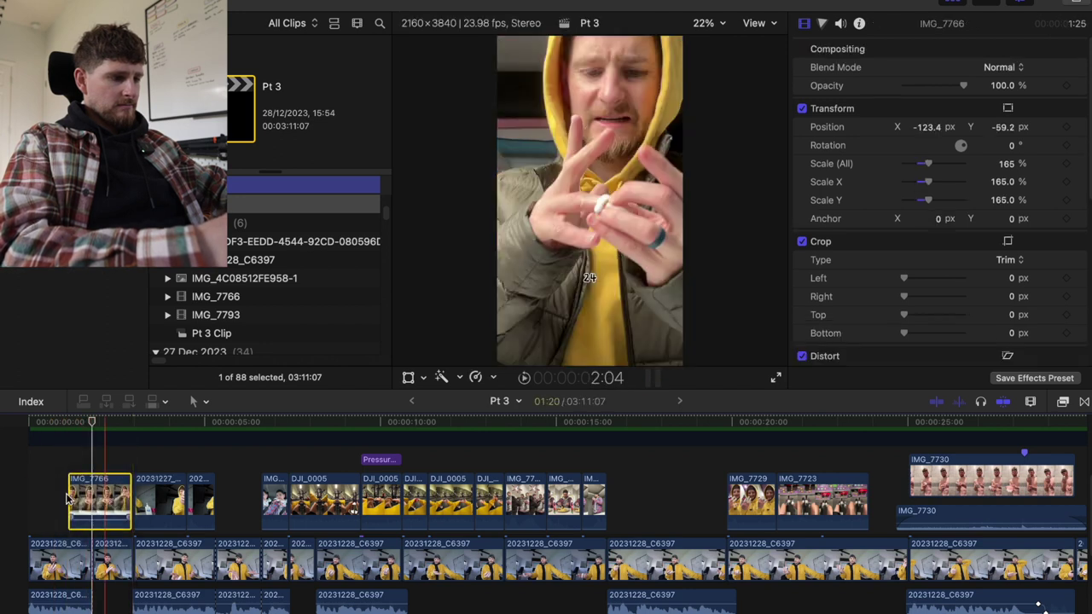
{"action": "key", "text": "Home"}
{"action": "key", "text": "space"}
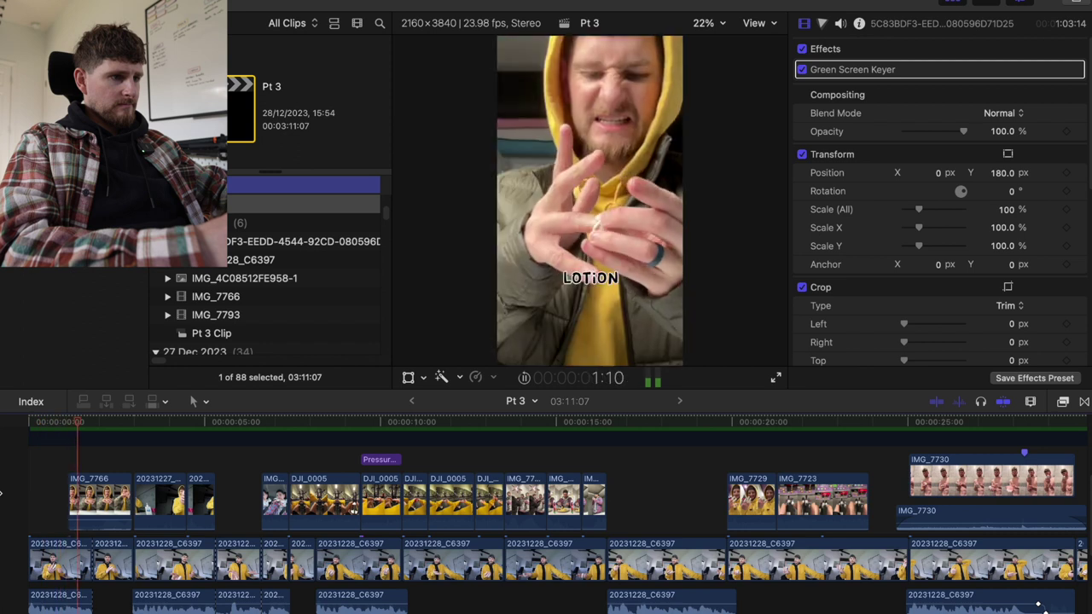
{"action": "key", "text": "space"}
{"action": "left_click_drag", "start_coordinate": [116, 511], "coordinate": [116, 510]}
{"action": "key", "text": "space"}
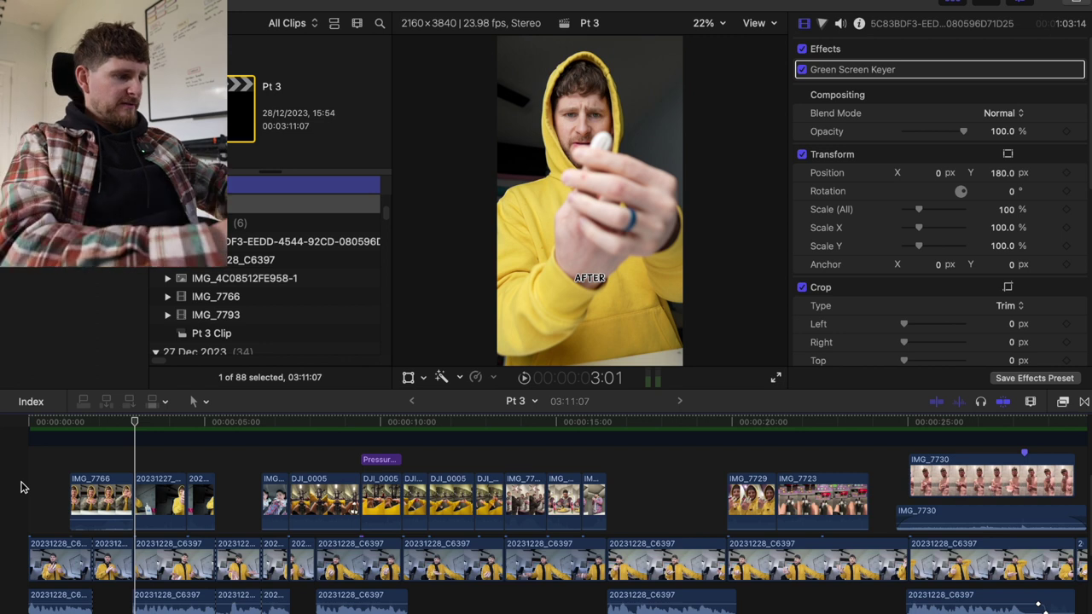
Delete the IMG_7766 clip from the opening of the Pt 3 timeline.
{"action": "left_click", "coordinate": [114, 493]}
{"action": "key", "text": "Delete"}
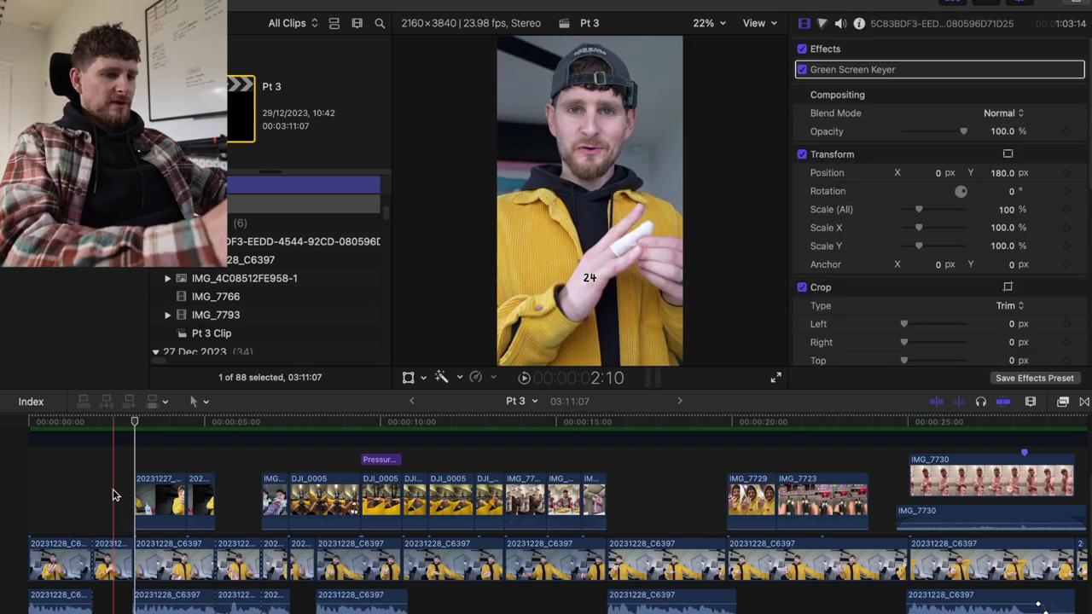
Switch to Finder and check the contents of the Pt 4 - 10 Hours and Pt 5 - 24 Hours folders.
{"action": "key", "text": "super+Tab"}
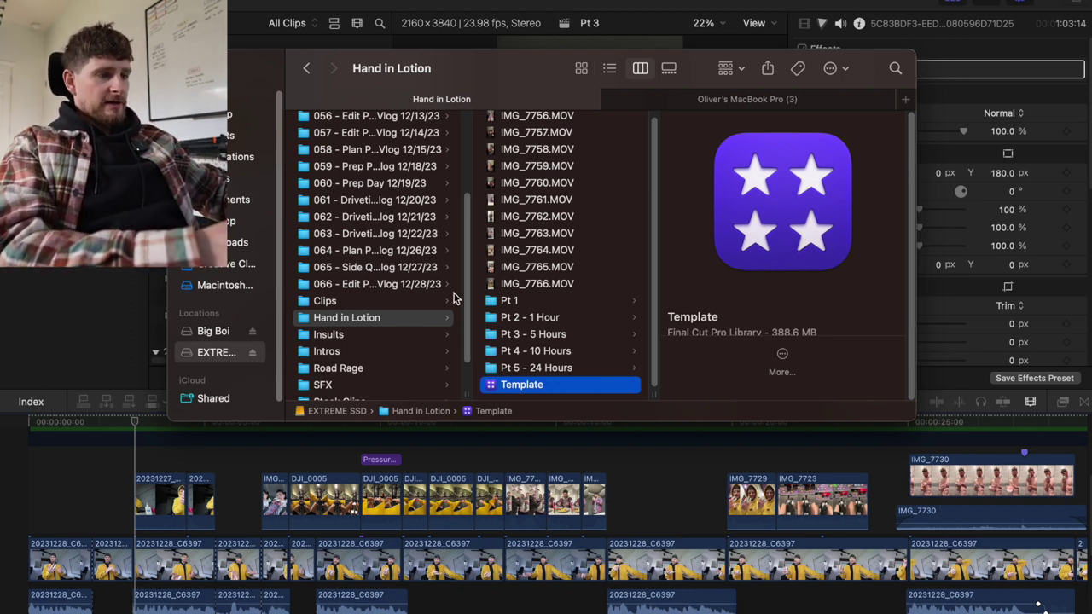
{"action": "left_click", "coordinate": [533, 351]}
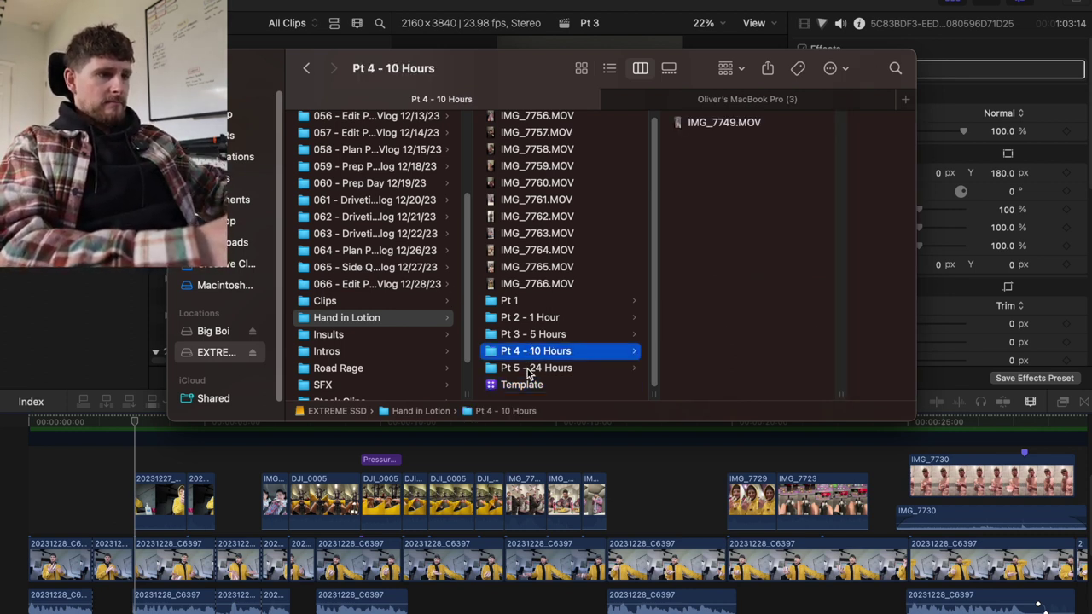
{"action": "left_click", "coordinate": [528, 368]}
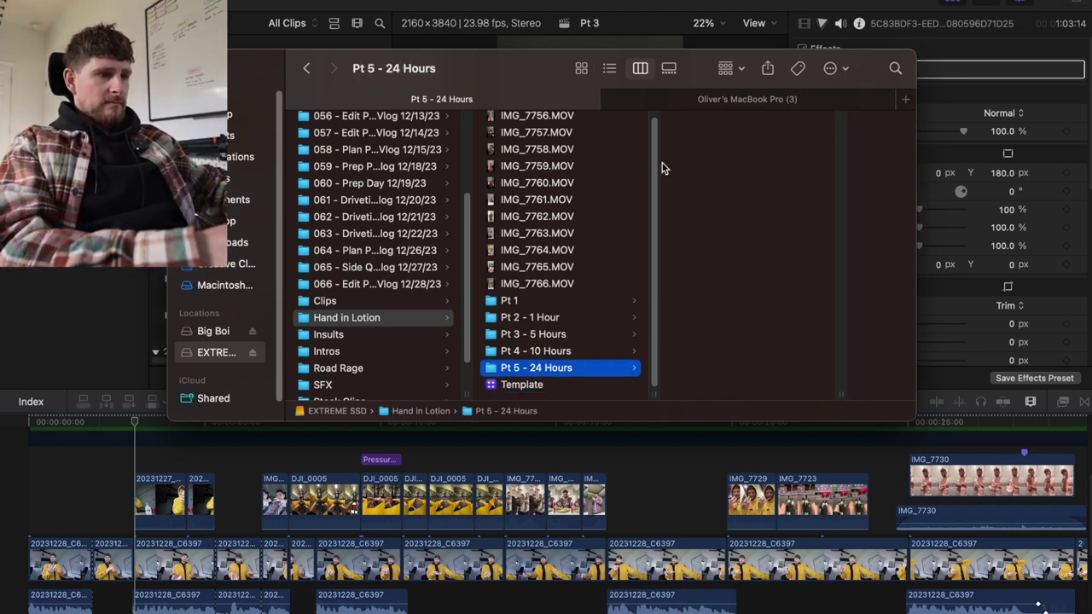
Find IMG_7762.MOV in the Hand in Lotion folder and scrub through it in a Quick Look preview.
{"action": "left_click", "coordinate": [550, 269]}
{"action": "key", "text": "Up"}
{"action": "key", "text": "Up"}
{"action": "key", "text": "Up"}
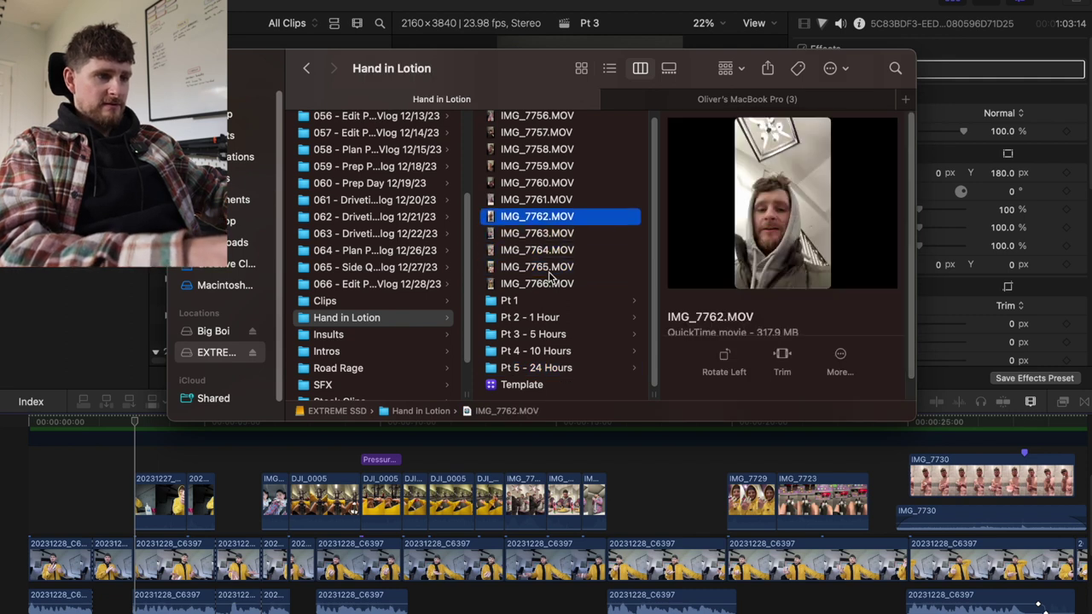
{"action": "key", "text": "Up"}
{"action": "key", "text": "Down"}
{"action": "key", "text": "space"}
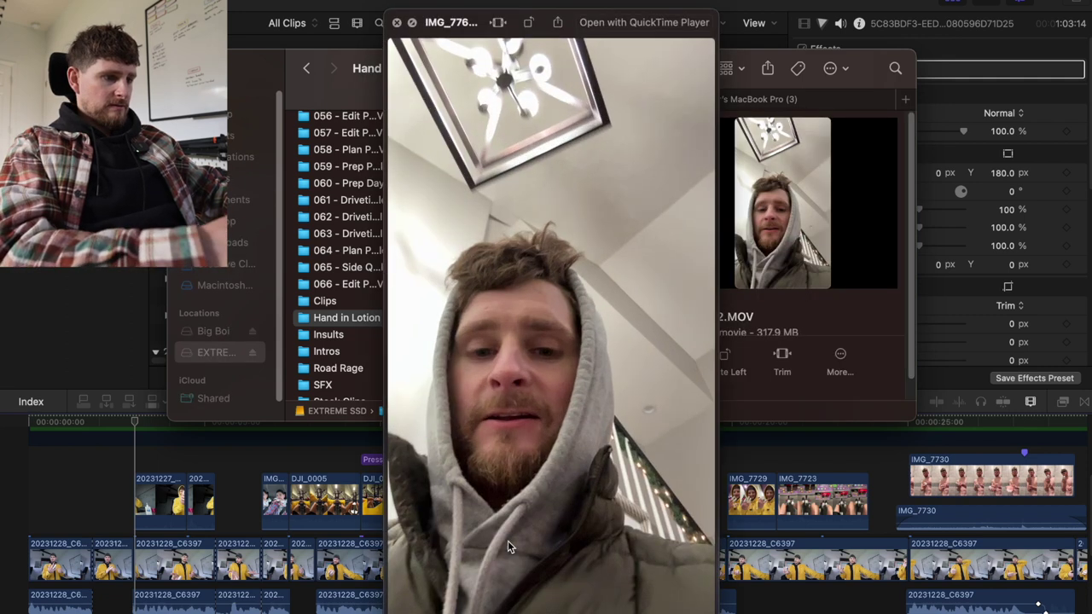
{"action": "left_click_drag", "start_coordinate": [483, 603], "coordinate": [554, 605]}
{"action": "left_click_drag", "start_coordinate": [559, 604], "coordinate": [608, 608]}
{"action": "key", "text": "space"}
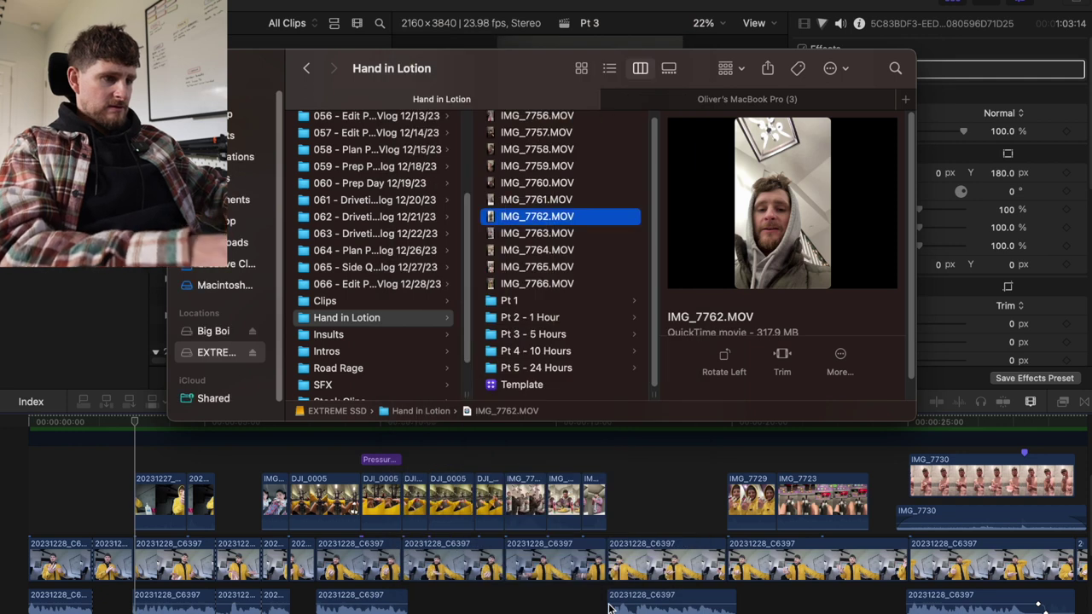
Check the previews of the clips from IMG_7761.MOV back to IMG_7756.MOV and the contents of the Pt 3 - 5 Hours folder.
{"action": "key", "text": "Up"}
{"action": "key", "text": "Up"}
{"action": "key", "text": "Down"}
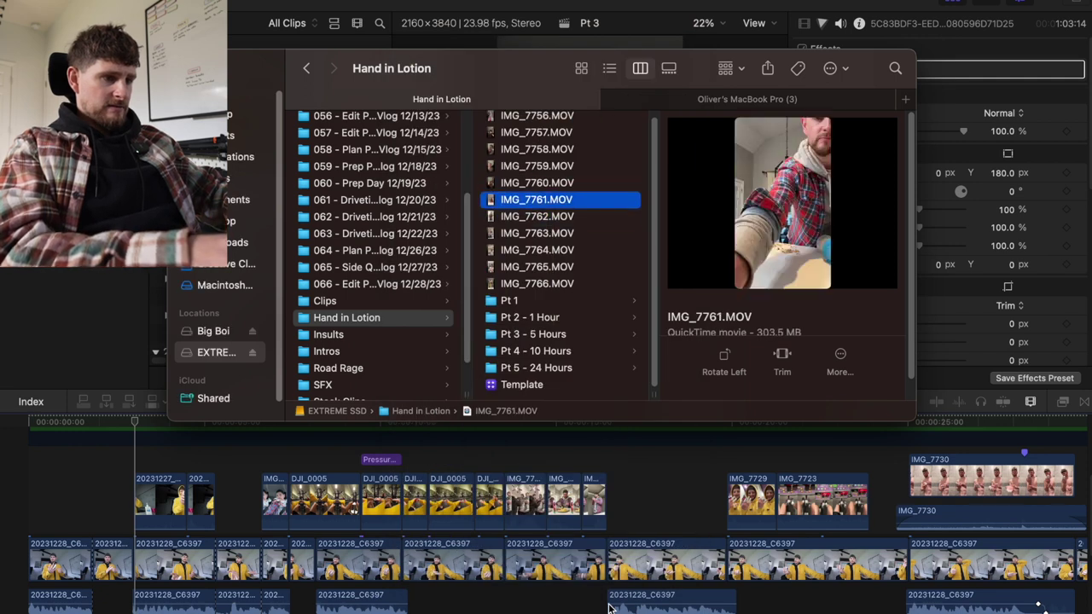
{"action": "key", "text": "Up"}
{"action": "key", "text": "Up"}
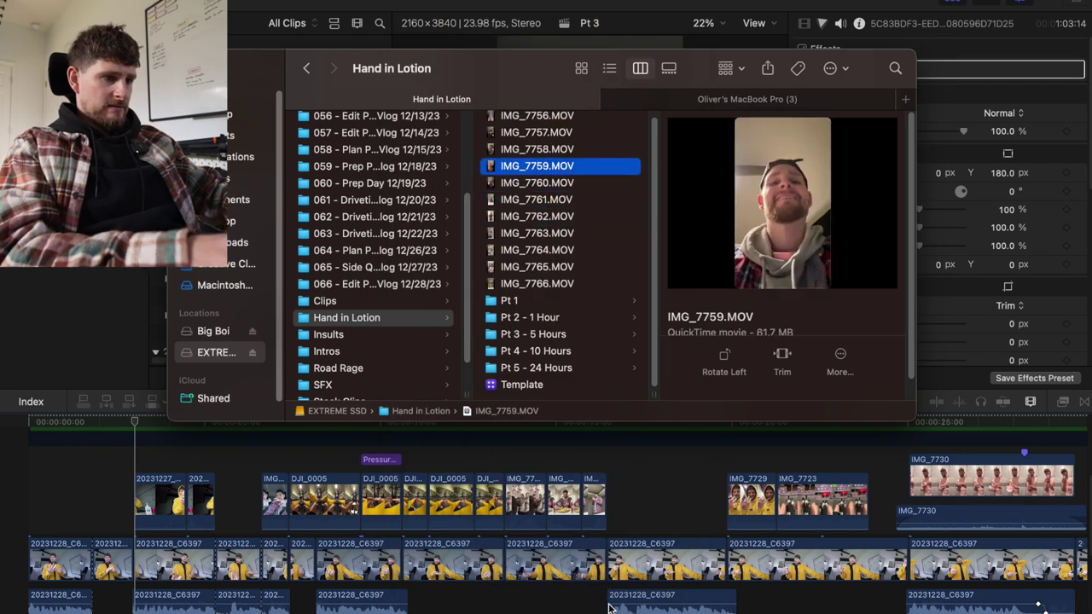
{"action": "key", "text": "Up"}
{"action": "key", "text": "Up"}
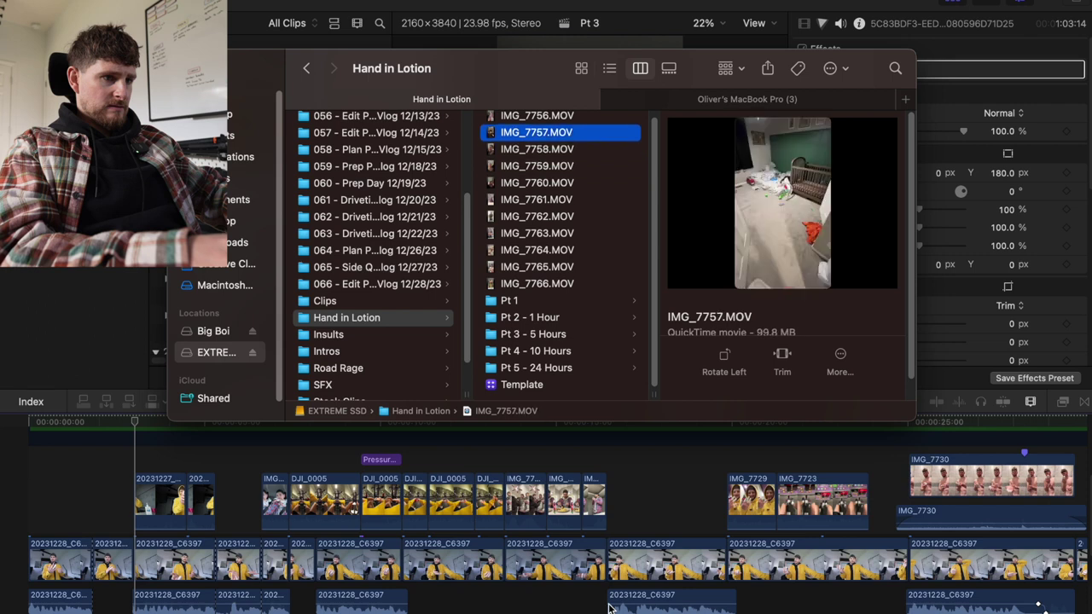
{"action": "key", "text": "Up"}
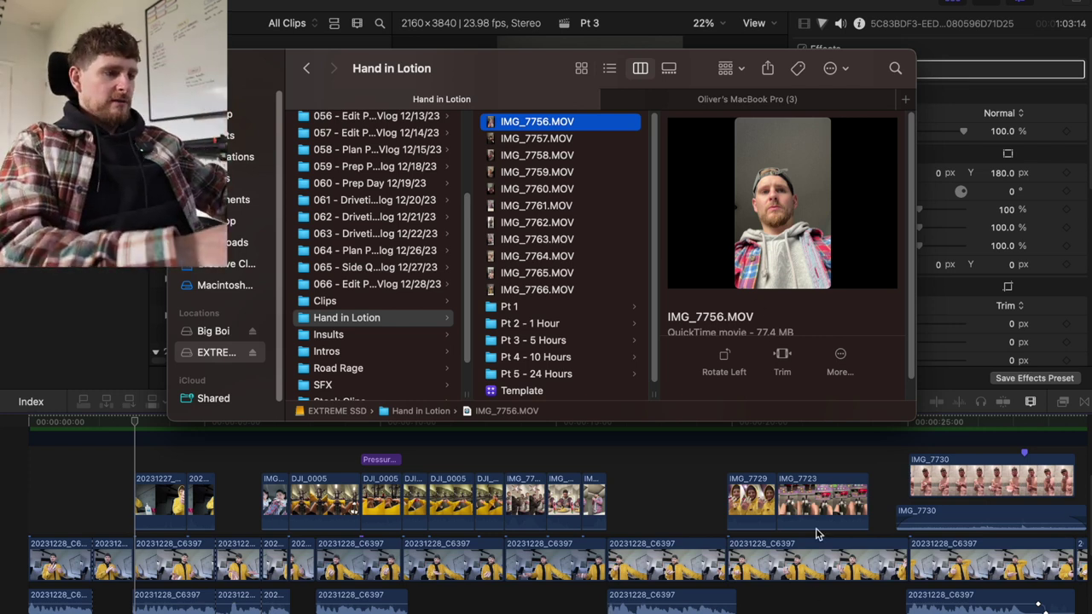
{"action": "left_click", "coordinate": [525, 323]}
{"action": "left_click", "coordinate": [535, 341]}
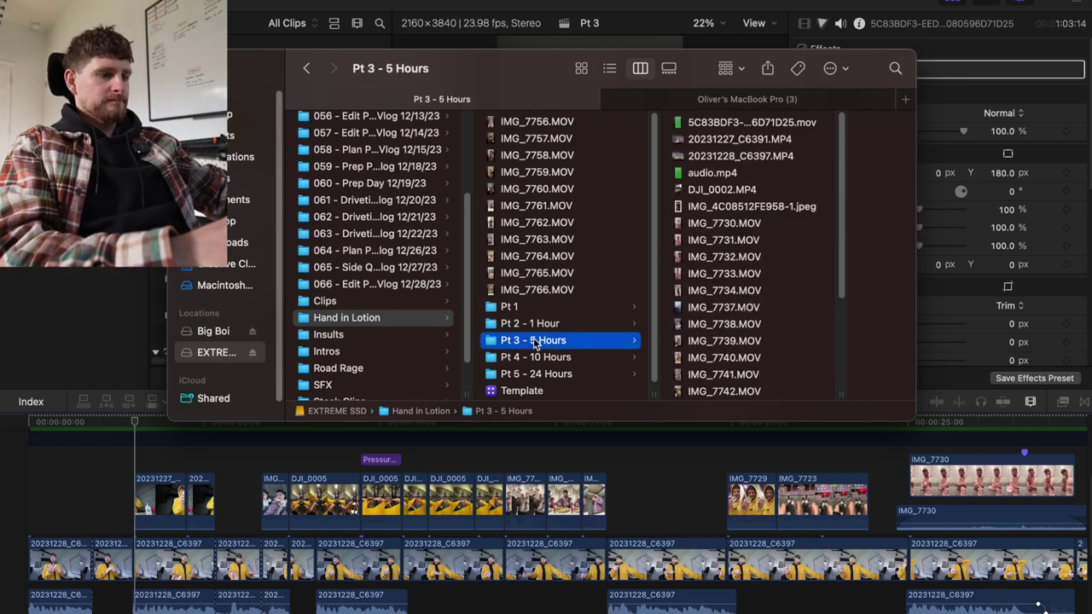
Return to Final Cut Pro and skim the Pt 3 timeline's B-roll from about 35 to 40 seconds.
{"action": "left_click", "coordinate": [646, 488]}
{"action": "scroll", "coordinate": [674, 491], "scroll_direction": "right", "scroll_amount": 10}
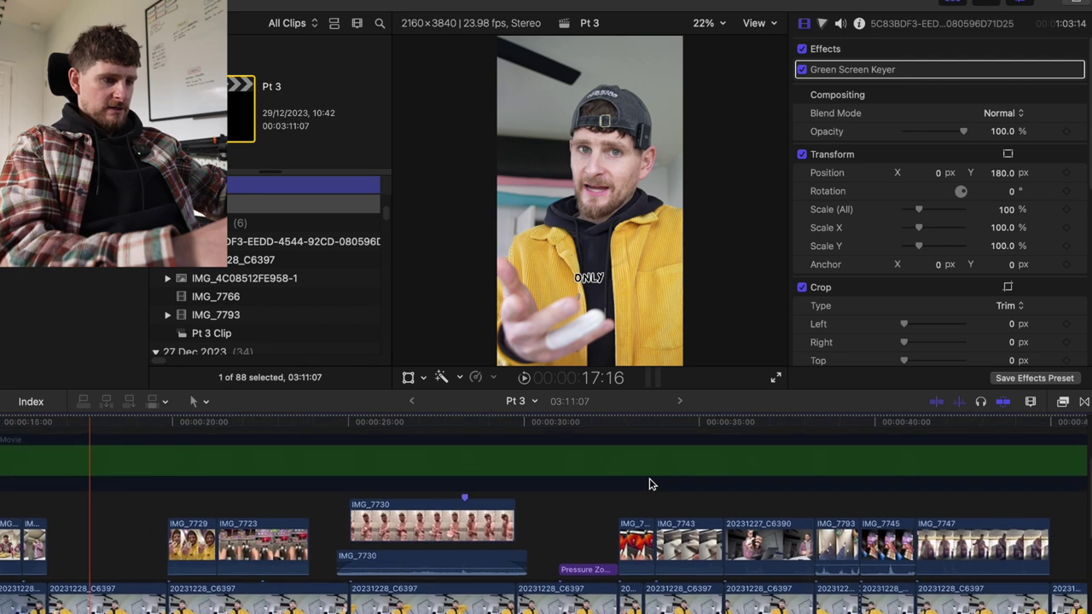
{"action": "left_click", "coordinate": [710, 498]}
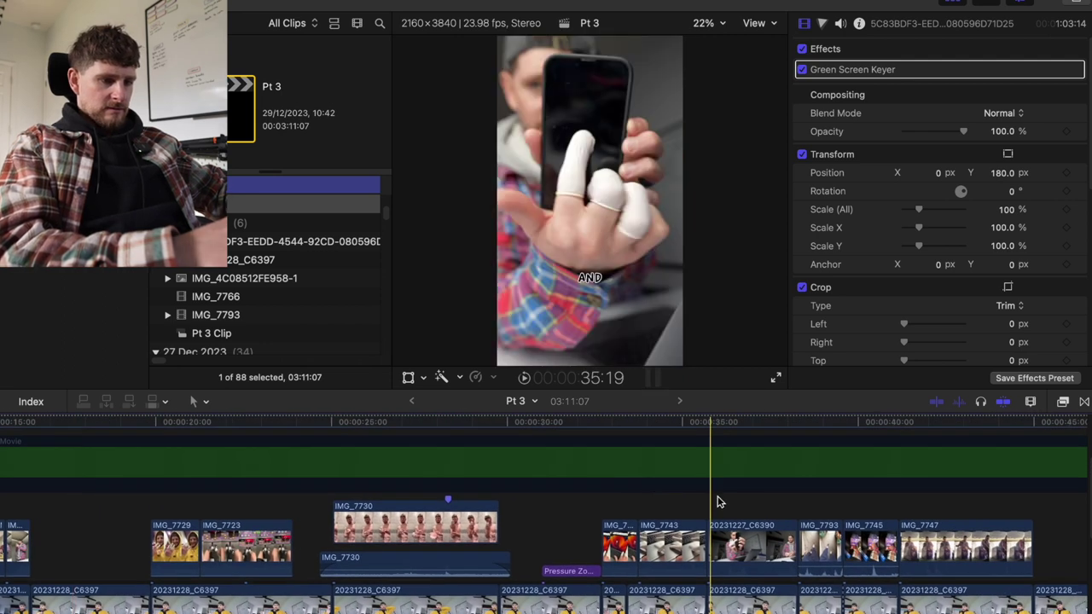
{"action": "left_click_drag", "start_coordinate": [770, 504], "coordinate": [878, 514]}
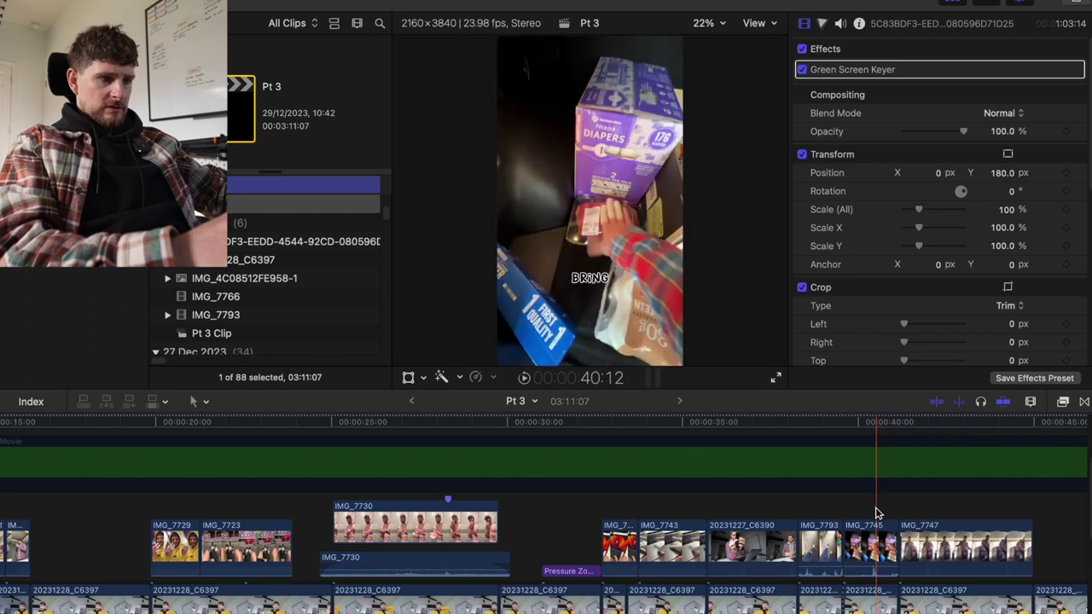
Insert copies of the IMG_7745 and IMG_7747 clips at the very start of the Pt 3 timeline.
{"action": "left_click_drag", "start_coordinate": [875, 513], "coordinate": [1032, 579]}
{"action": "scroll", "coordinate": [1, 530], "scroll_direction": "left", "scroll_amount": 15}
{"action": "key", "text": "Home"}
{"action": "key", "text": "c"}
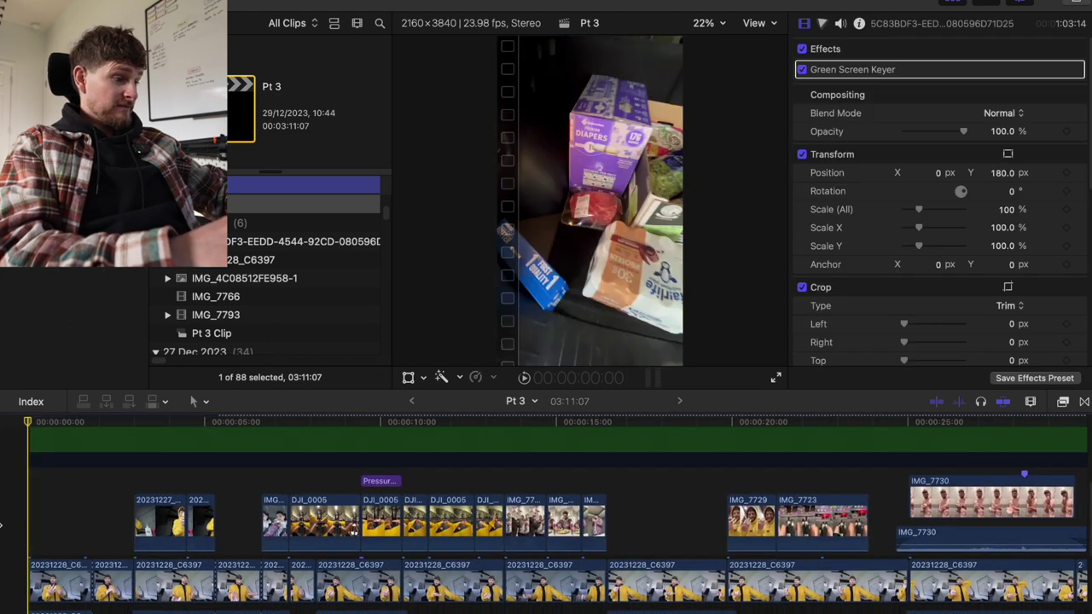
{"action": "scroll", "coordinate": [1, 525], "scroll_direction": "up", "scroll_amount": 3}
{"action": "scroll", "coordinate": [1, 525], "scroll_direction": "up", "scroll_amount": 3}
{"action": "left_click_drag", "start_coordinate": [38, 445], "coordinate": [7, 444]}
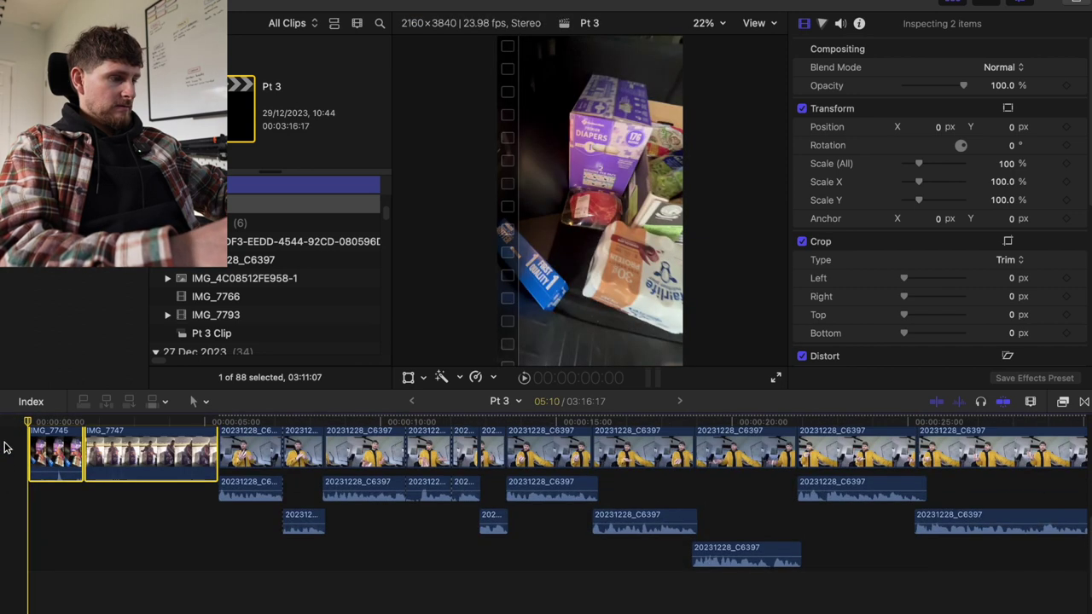
Lengthen the opening IMG_7745 clip to 6:02 and the IMG_7747 clip beside it to 16:23.
{"action": "scroll", "coordinate": [49, 495], "scroll_direction": "up", "scroll_amount": 2}
{"action": "left_click_drag", "start_coordinate": [83, 499], "coordinate": [720, 517]}
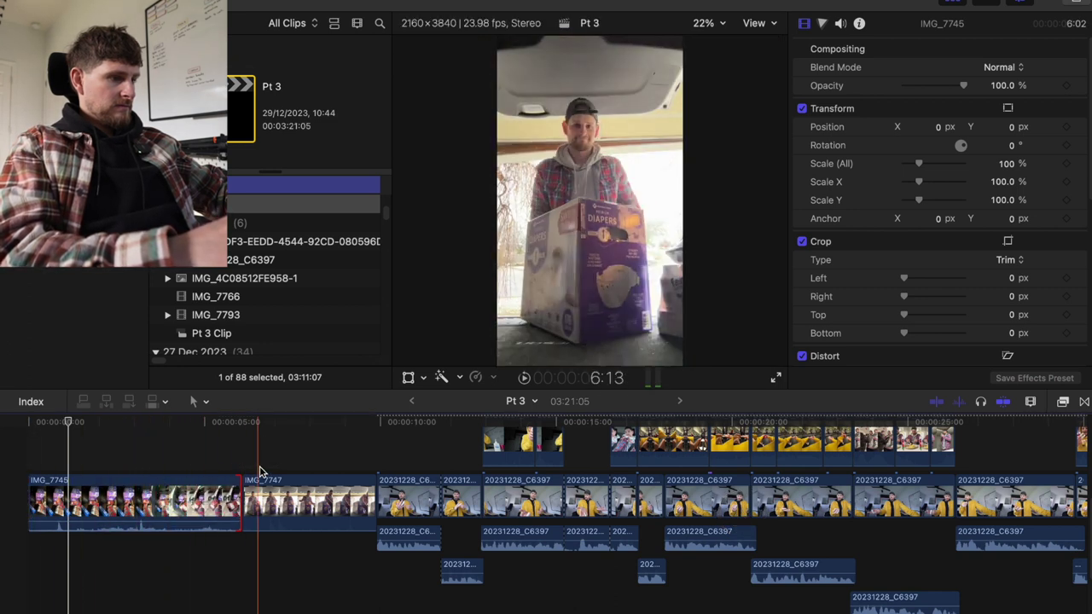
{"action": "left_click_drag", "start_coordinate": [372, 505], "coordinate": [826, 505]}
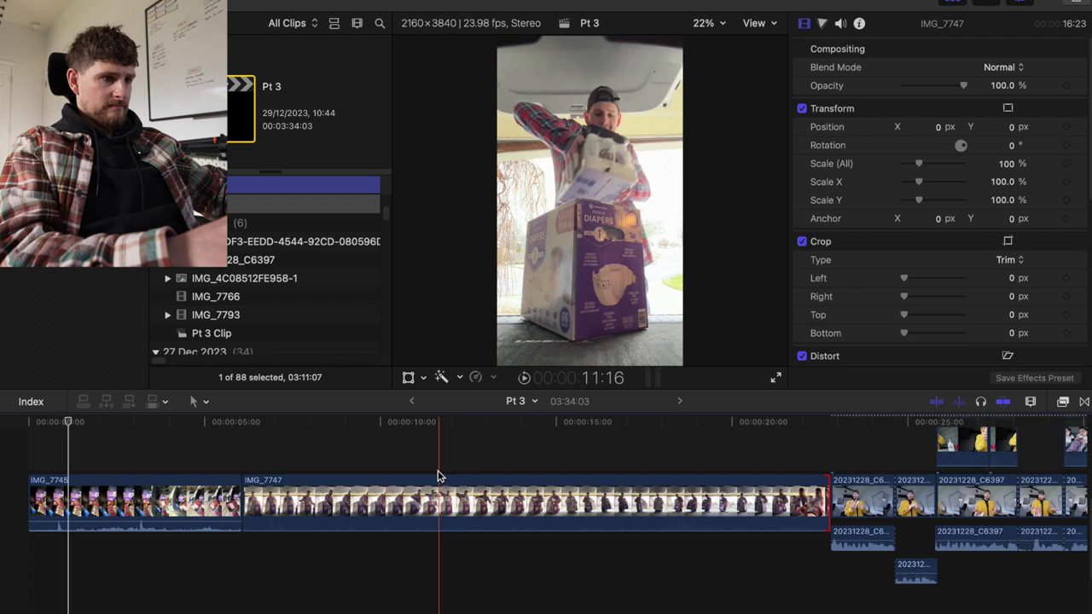
Undo the lengthening and the insertion of the two copied clips at the start.
{"action": "key", "text": "super+z"}
{"action": "key", "text": "super+z"}
{"action": "key", "text": "super+z"}
{"action": "key", "text": "super+z"}
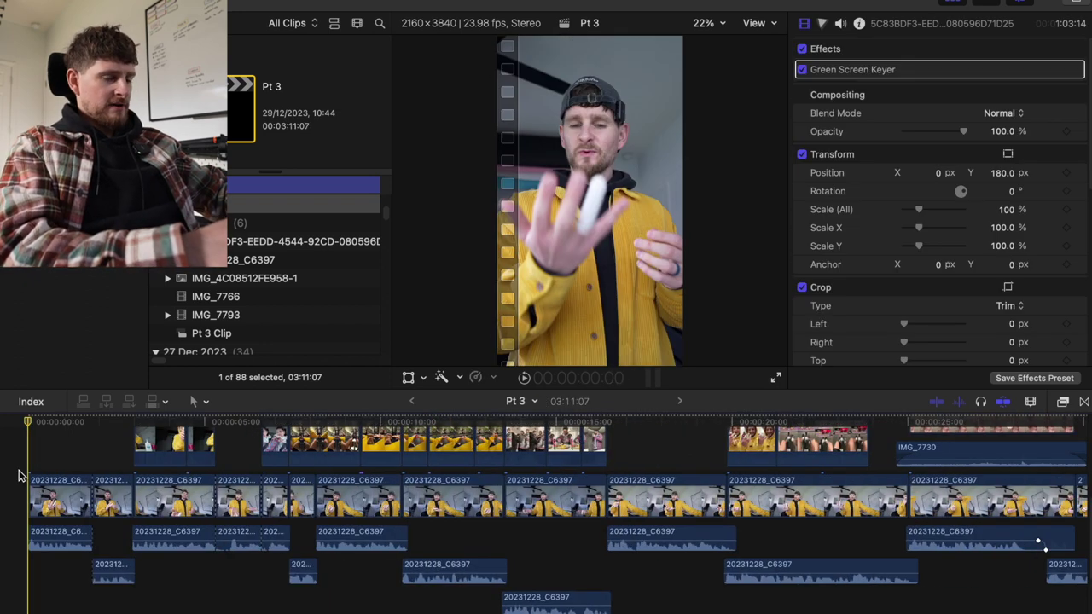
Play the first few seconds of the timeline several times to review the opening shot and its cut.
{"action": "key", "text": "space"}
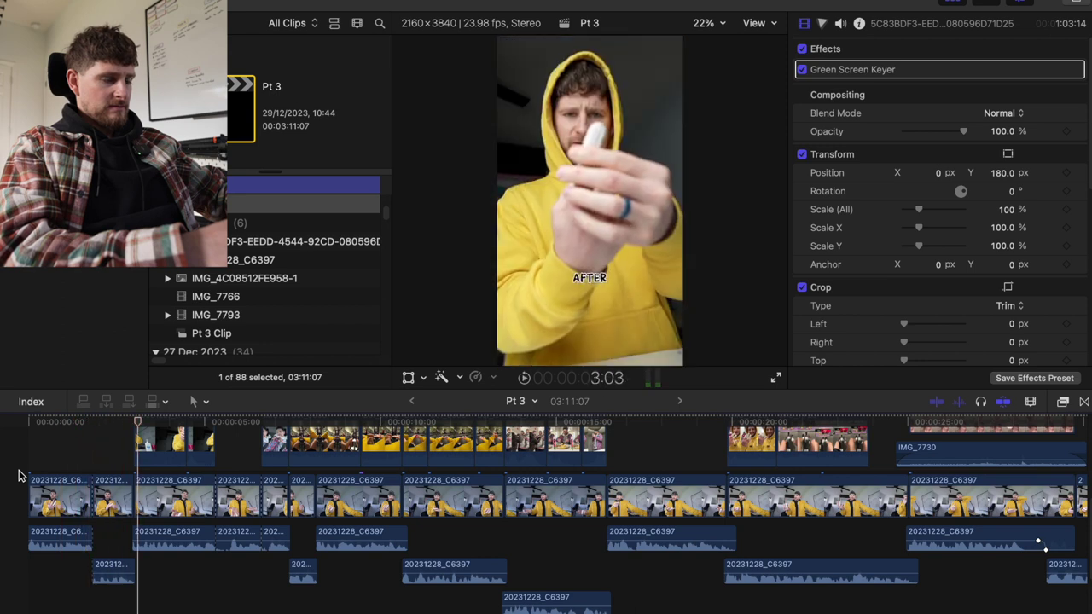
{"action": "key", "text": "Home"}
{"action": "key", "text": "space"}
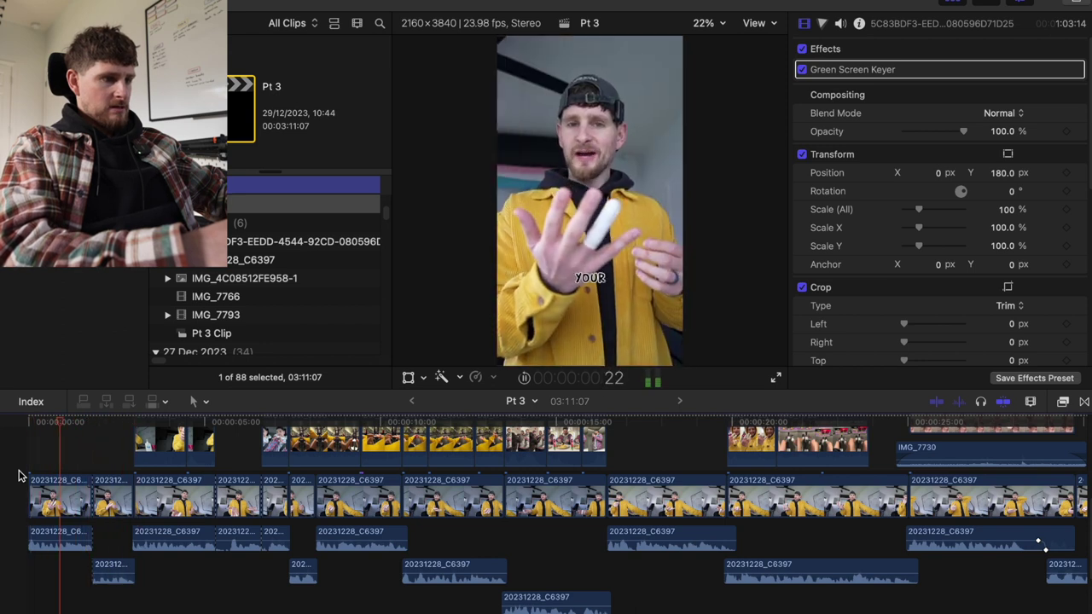
{"action": "key", "text": "space"}
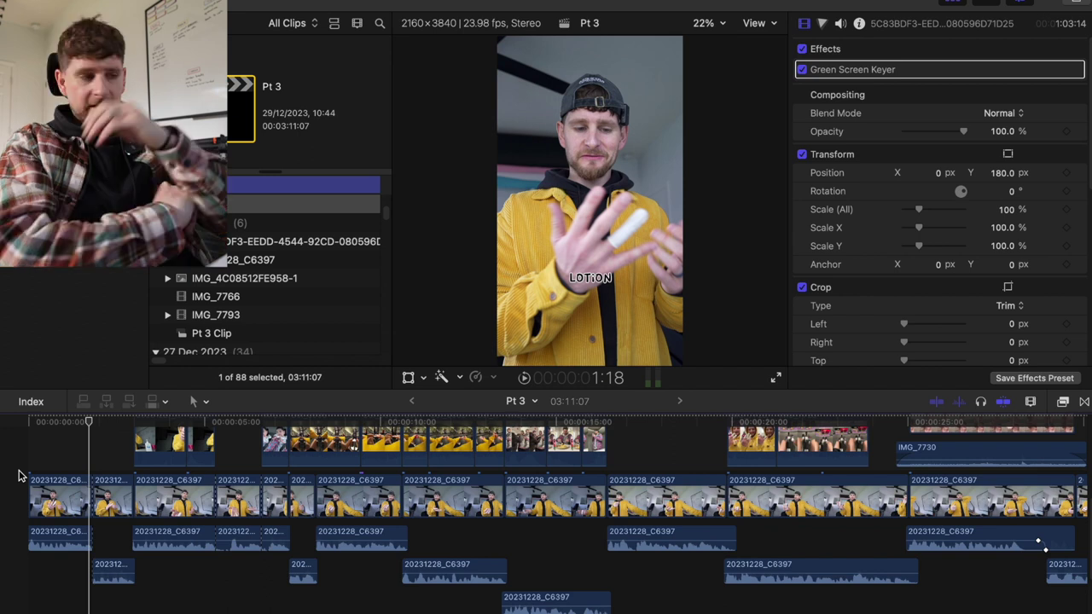
{"action": "key", "text": "Home"}
{"action": "key", "text": "space"}
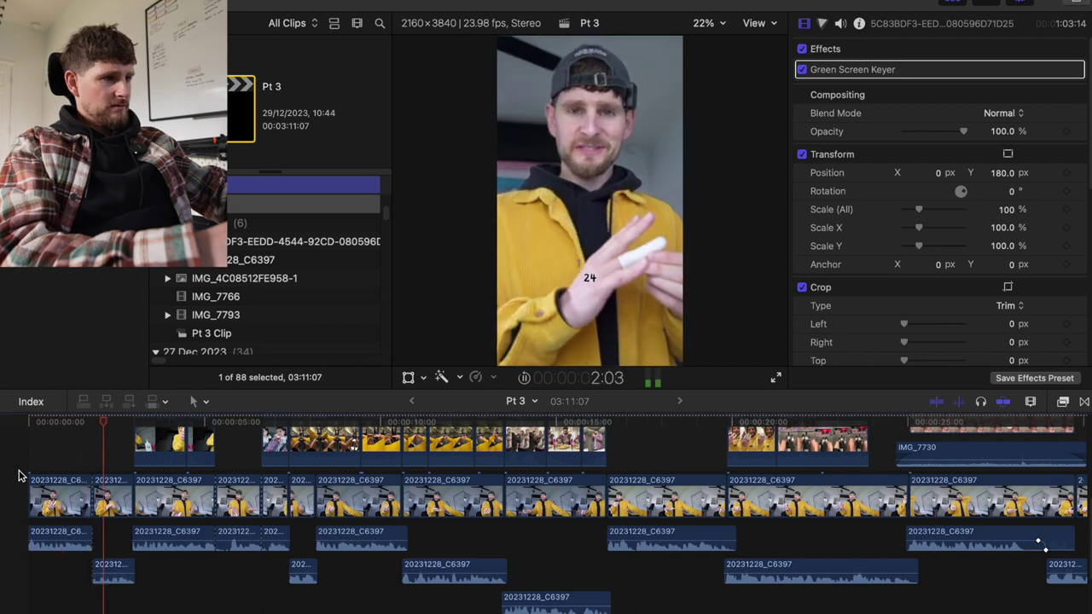
Join the first two 20231228_C6397 clips at the 1:20 cut and play back the result.
{"action": "left_click", "coordinate": [55, 459]}
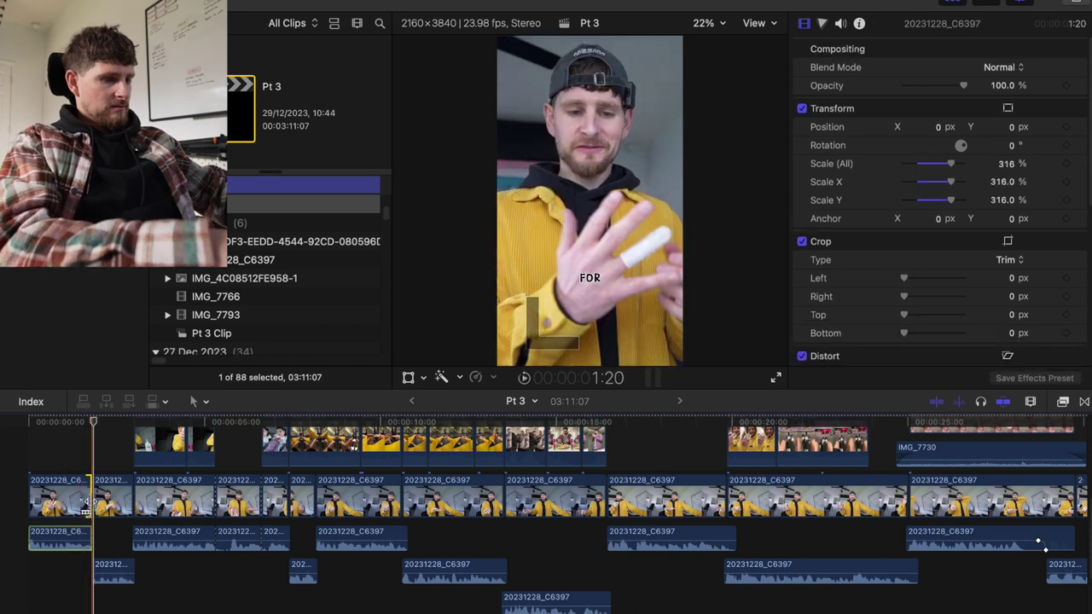
{"action": "key", "text": "super+z"}
{"action": "key", "text": "space"}
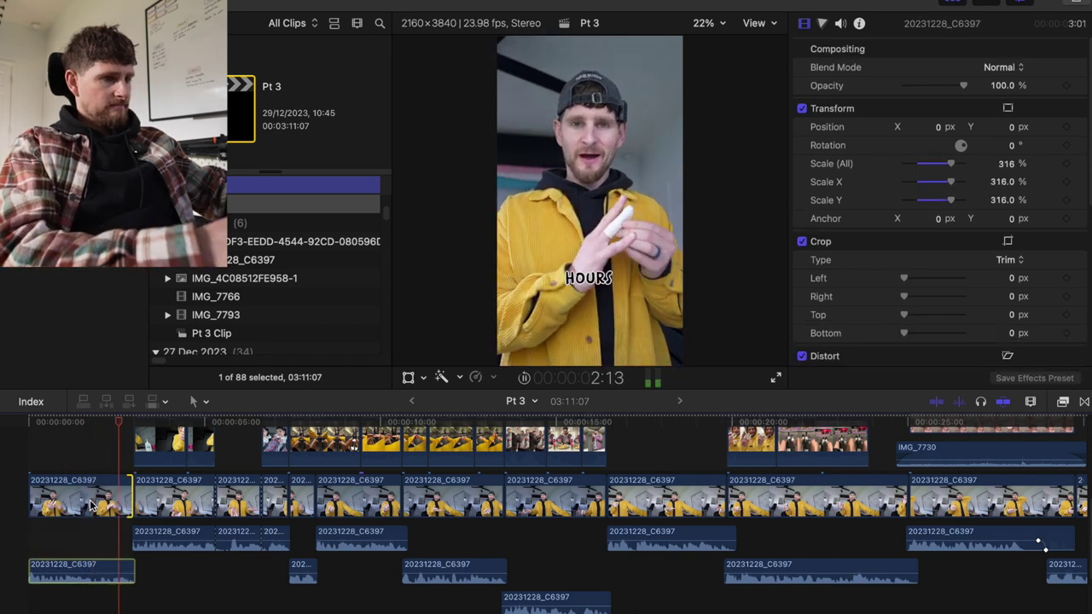
Apply the FCPX Stabilizer 2.0 effect to the opening 20231228_C6397 clip.
{"action": "left_click", "coordinate": [75, 514]}
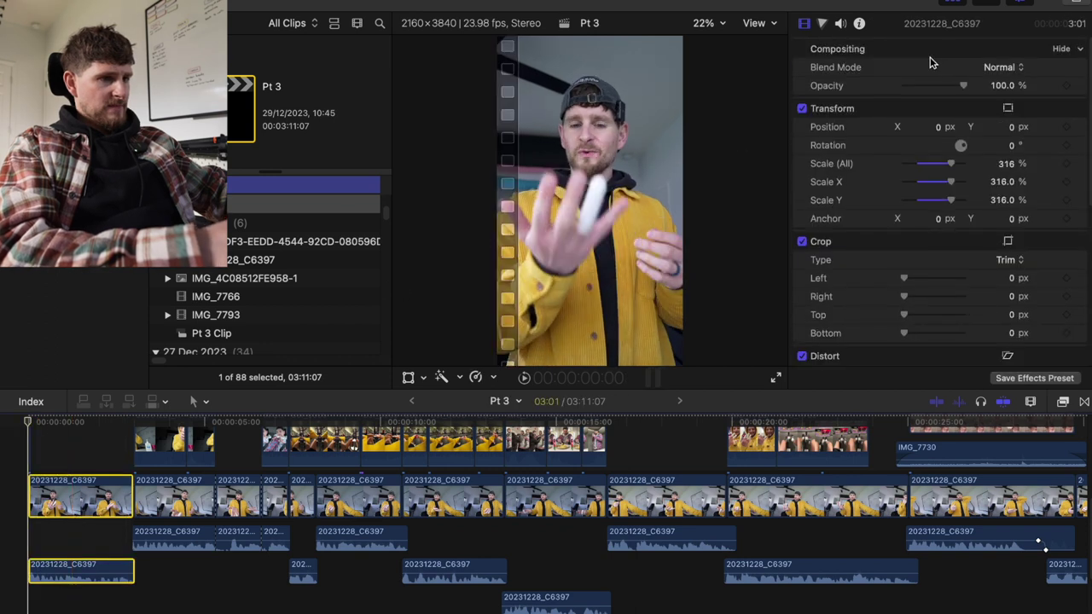
{"action": "left_click", "coordinate": [1062, 401]}
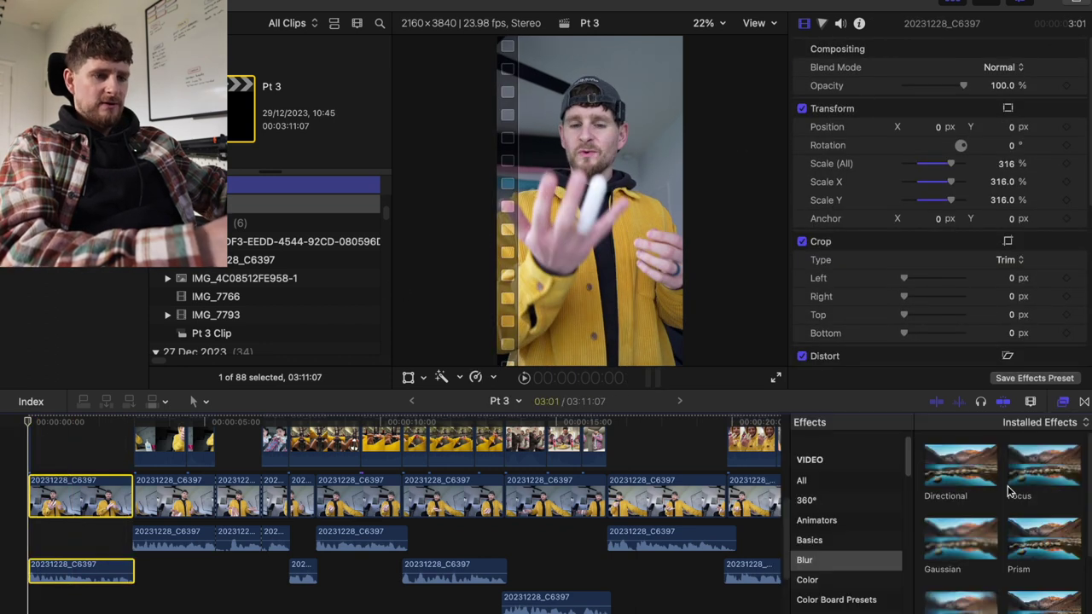
{"action": "scroll", "coordinate": [857, 575], "scroll_direction": "down", "scroll_amount": 10}
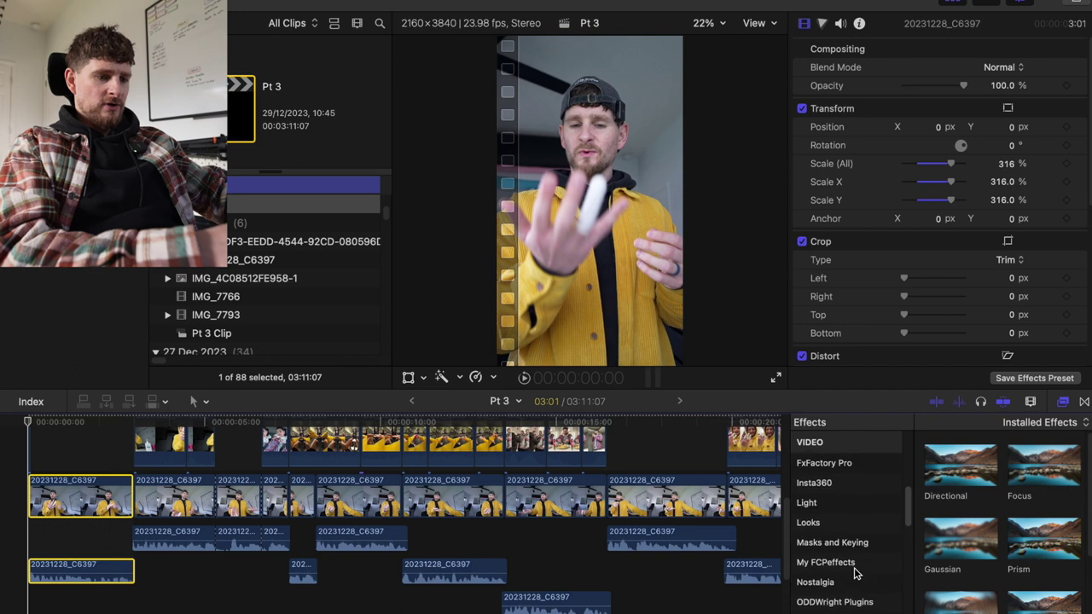
{"action": "left_click", "coordinate": [824, 586]}
{"action": "left_click_drag", "start_coordinate": [957, 467], "coordinate": [92, 510]}
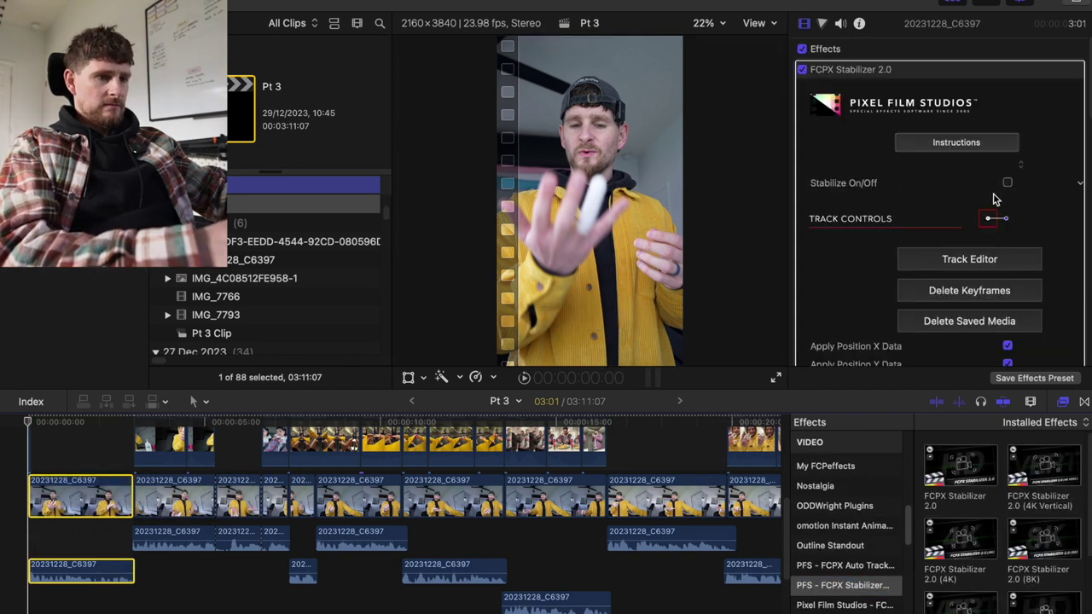
Track the man's face through the opening clip with a small, position-only tracking box and export the tracking data.
{"action": "left_click", "coordinate": [970, 260]}
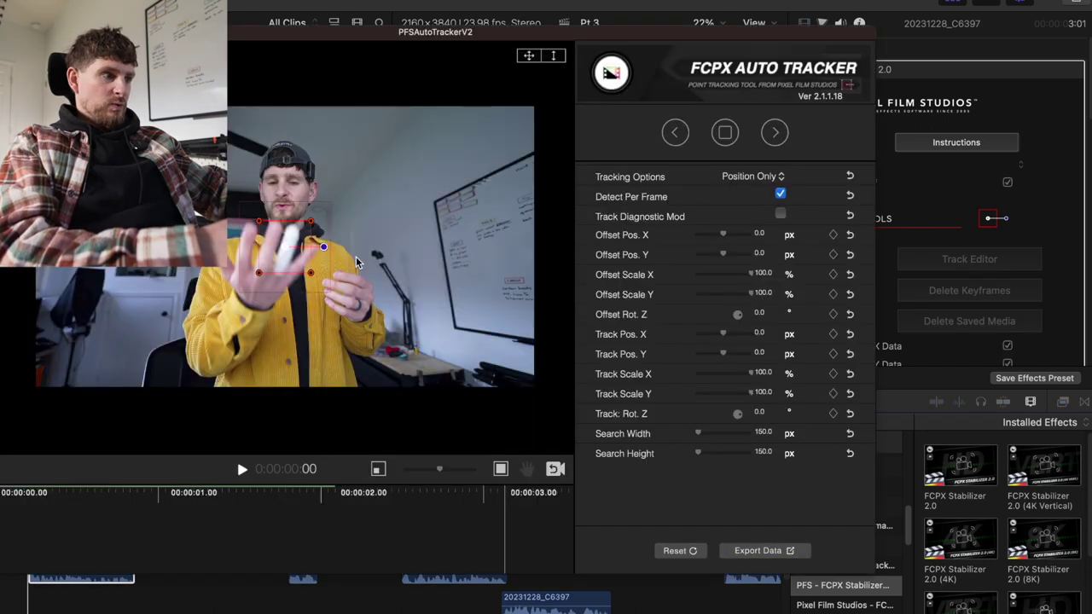
{"action": "left_click_drag", "start_coordinate": [288, 249], "coordinate": [298, 213]}
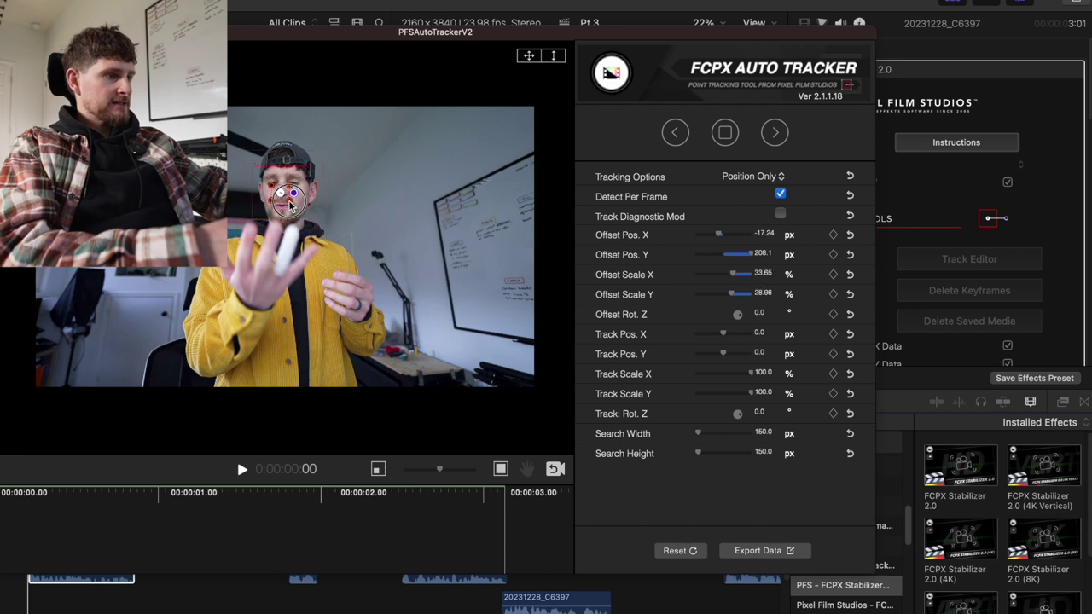
{"action": "left_click", "coordinate": [770, 134]}
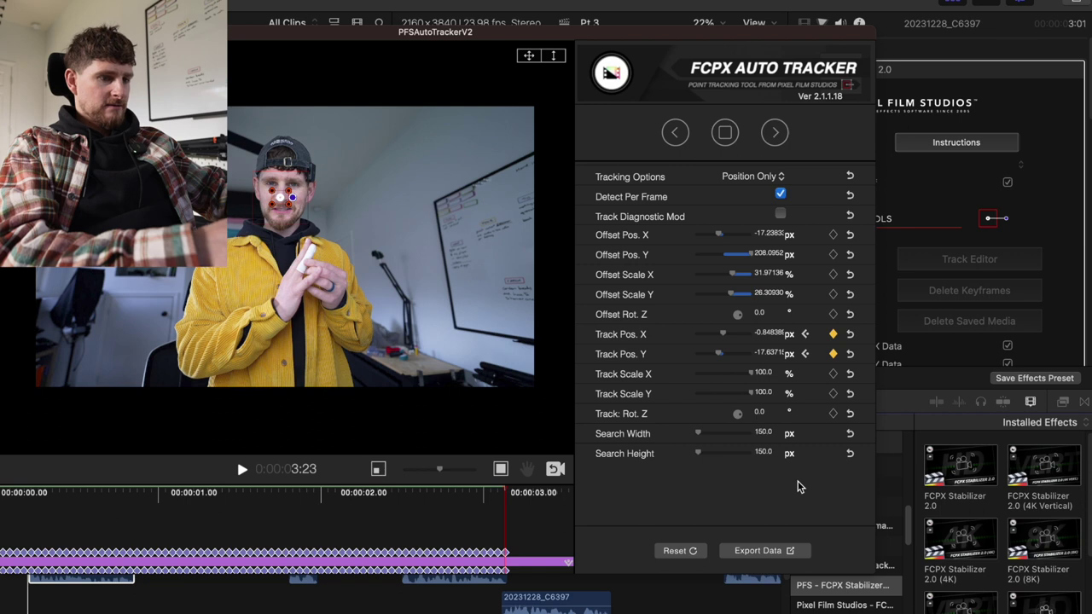
{"action": "left_click", "coordinate": [759, 550]}
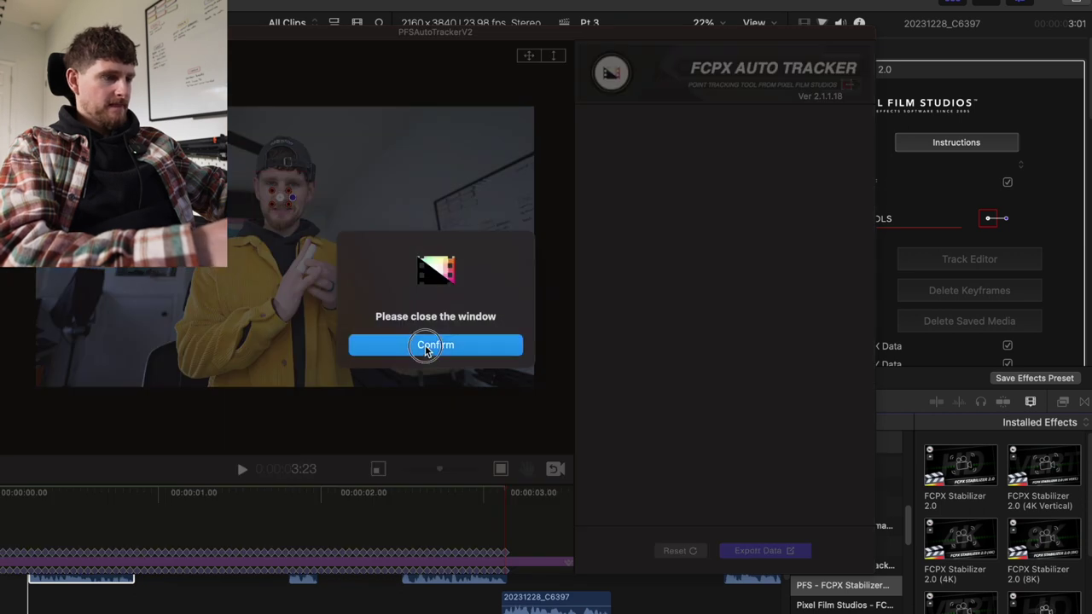
{"action": "left_click", "coordinate": [429, 347]}
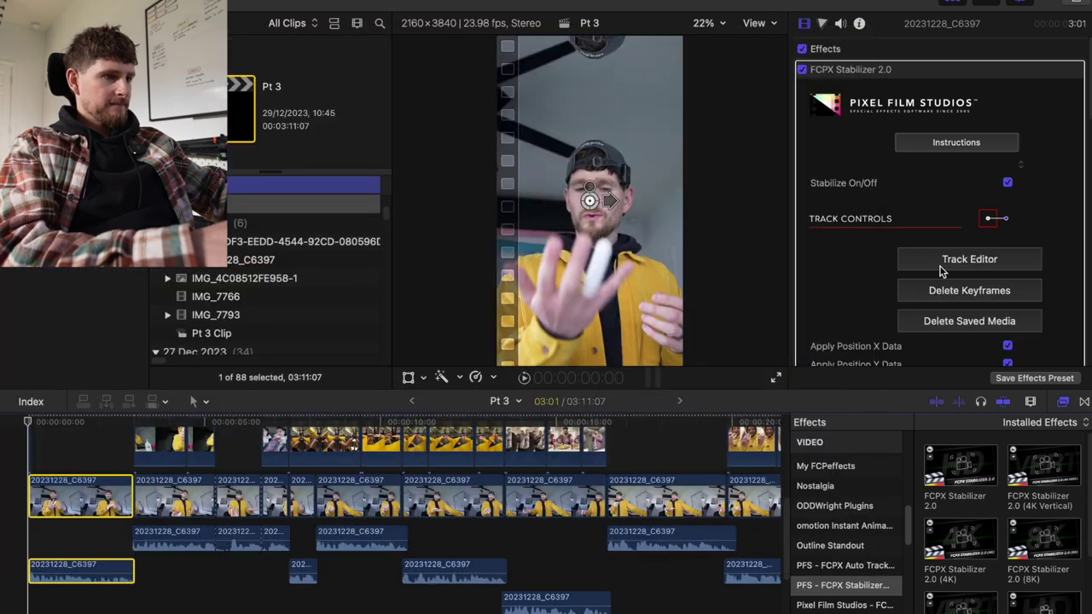
Set the stabilizer's Offset Scale to 24 and Offset Position Y to about 0.2 px, and play back the opening.
{"action": "left_click", "coordinate": [951, 5]}
{"action": "scroll", "coordinate": [911, 240], "scroll_direction": "down", "scroll_amount": 5}
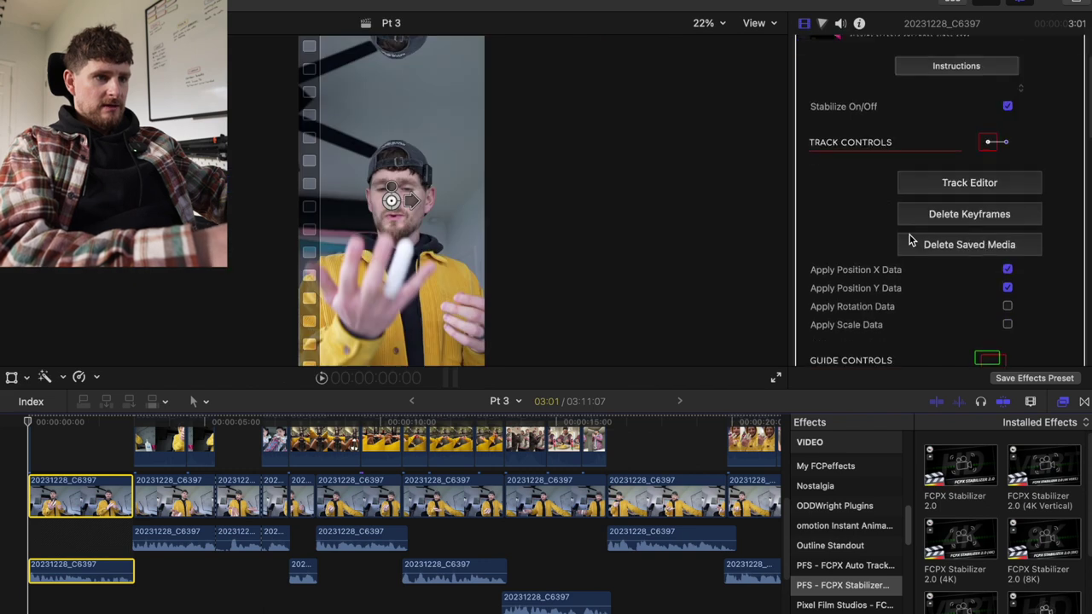
{"action": "scroll", "coordinate": [912, 240], "scroll_direction": "down", "scroll_amount": 8}
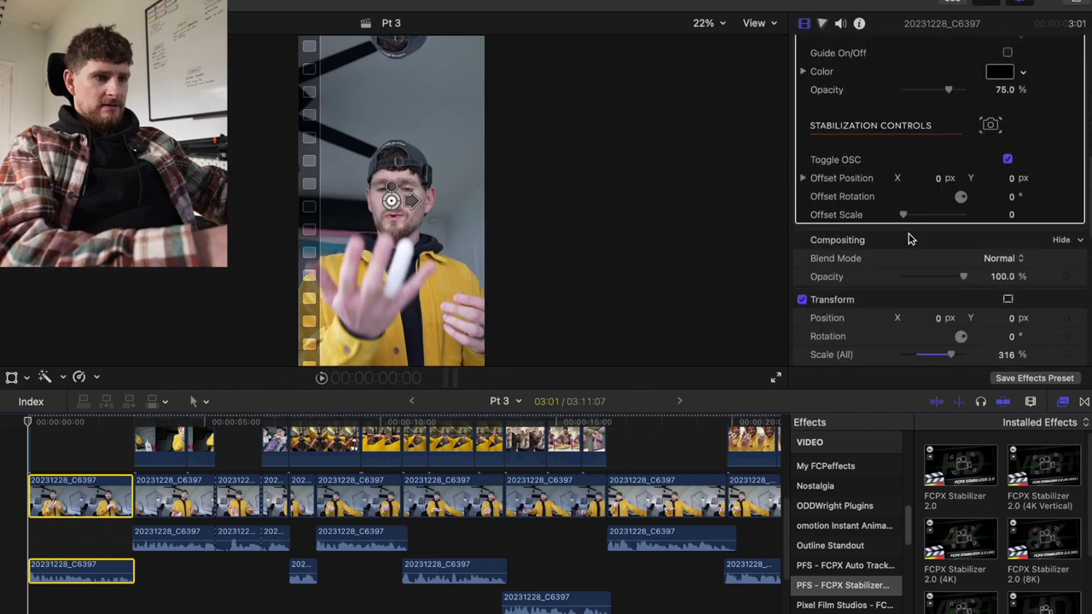
{"action": "left_click_drag", "start_coordinate": [953, 114], "coordinate": [951, 117]}
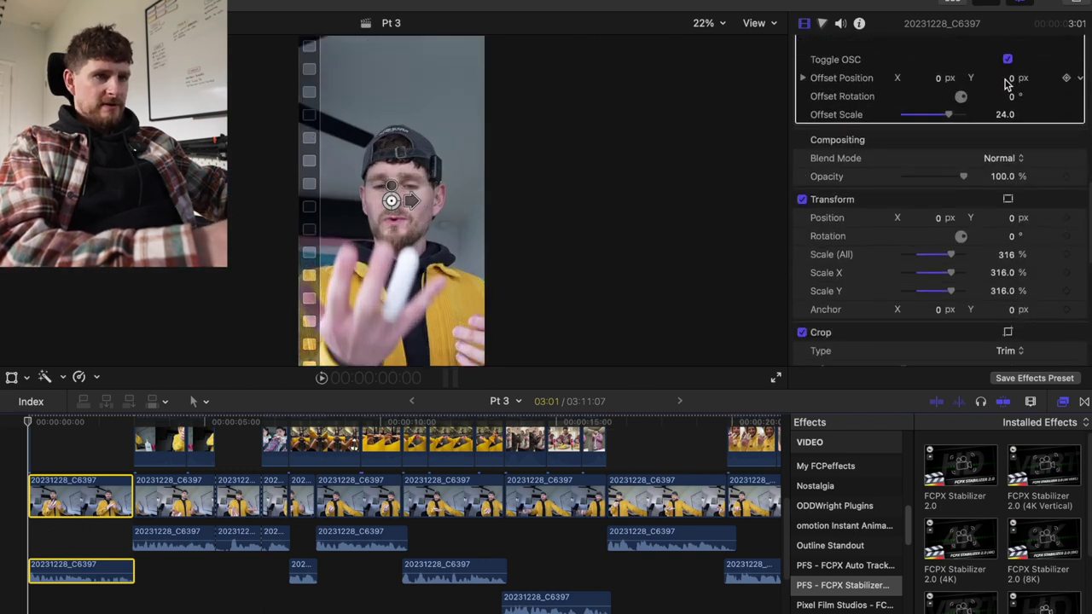
{"action": "left_click_drag", "start_coordinate": [1012, 81], "coordinate": [1012, 79]}
{"action": "key", "text": "space"}
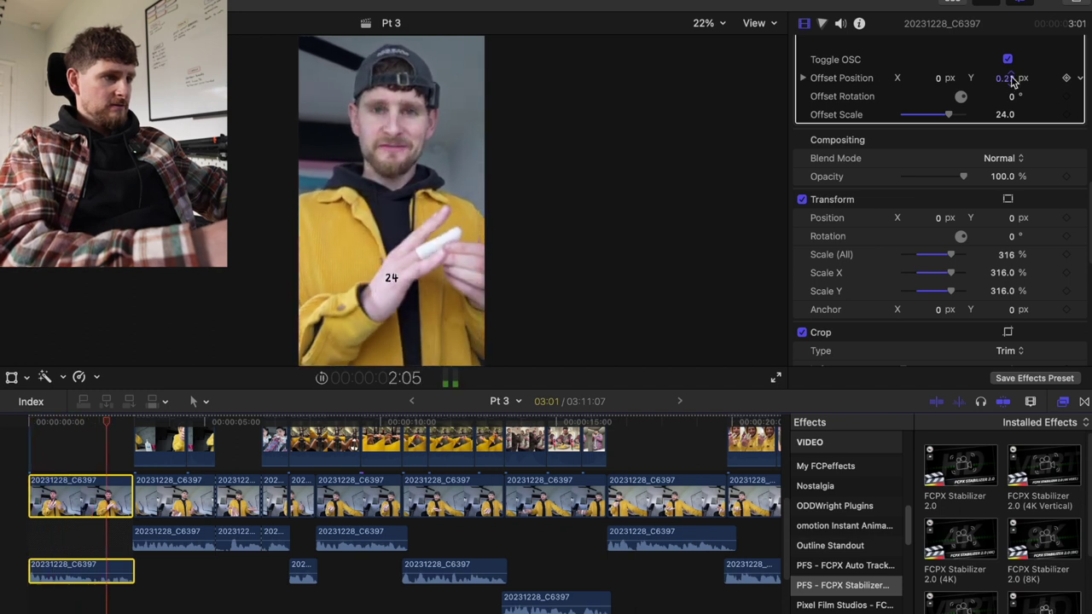
{"action": "left_click", "coordinate": [113, 437]}
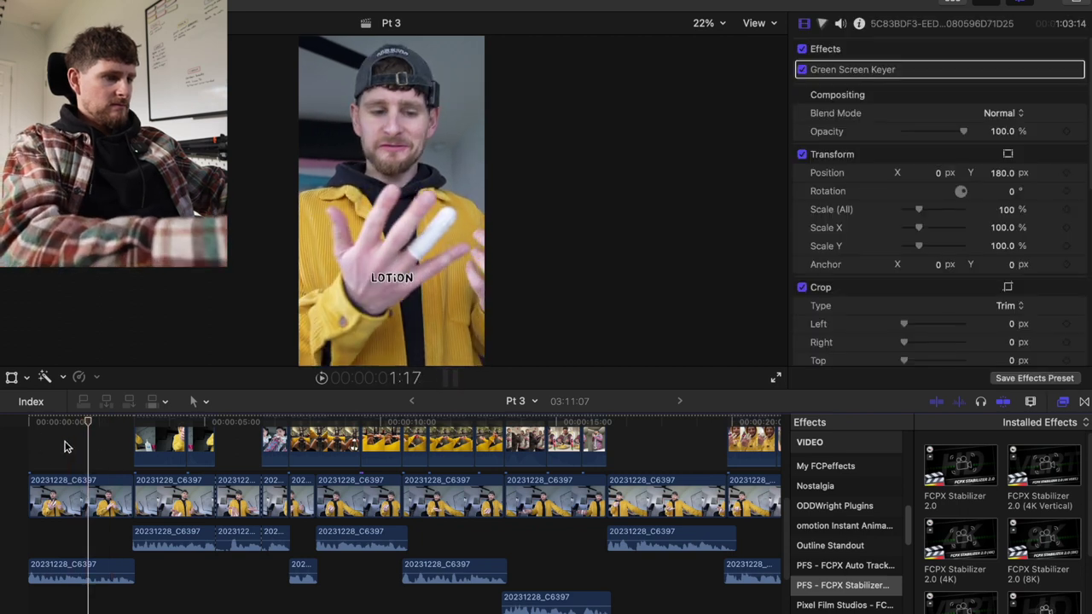
Try a copy of the Pressure Zoom from about 30 seconds over the end of the opening clip, and delete it.
{"action": "key", "text": "super+minus"}
{"action": "left_click_drag", "start_coordinate": [584, 463], "coordinate": [85, 462]}
{"action": "key", "text": "Home"}
{"action": "key", "text": "space"}
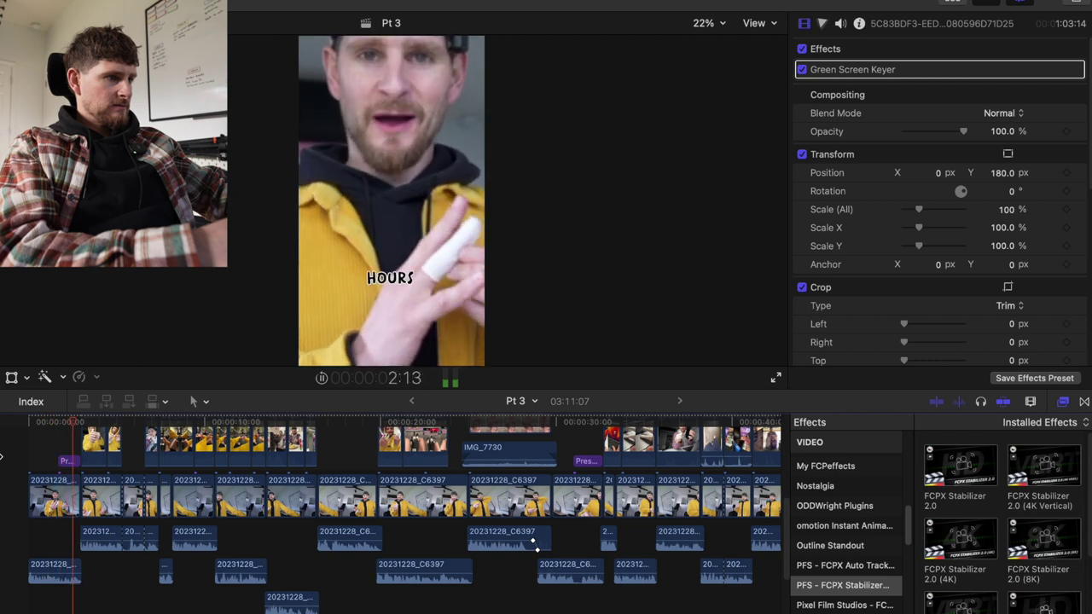
{"action": "left_click", "coordinate": [70, 463]}
{"action": "key", "text": "Delete"}
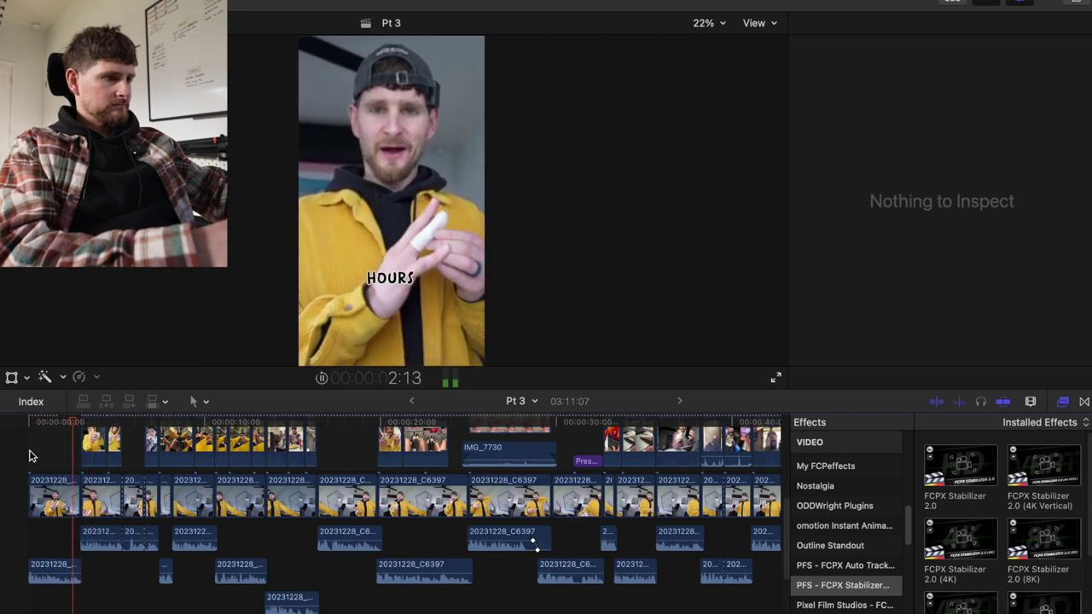
Mark the opening 20231228_C6397 clip at 1:17 and remove the misplaced marker from the green-screen caption clip.
{"action": "key", "text": "space"}
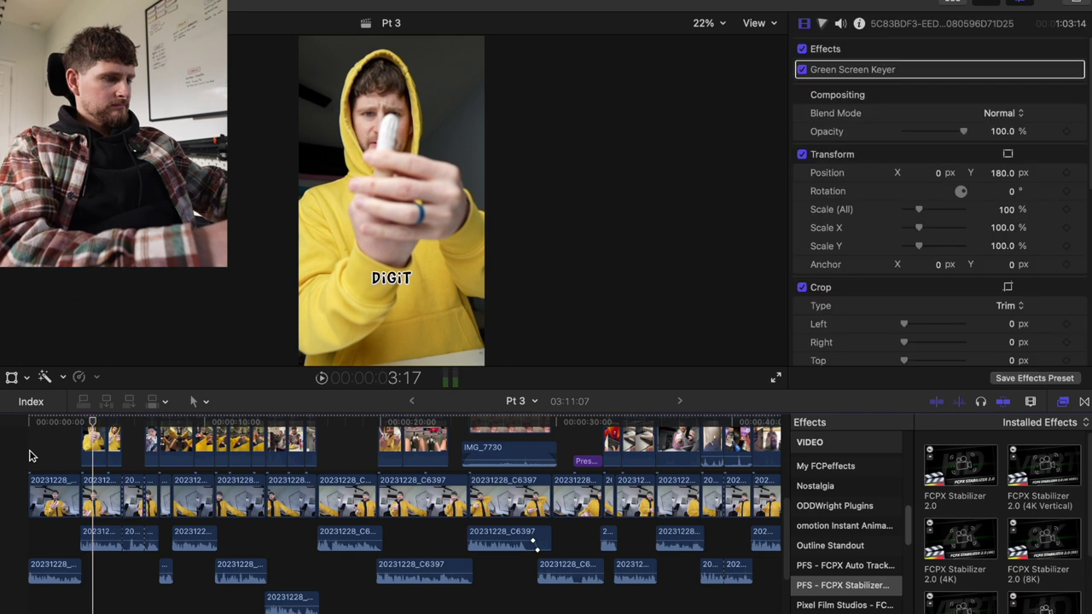
{"action": "key", "text": "space"}
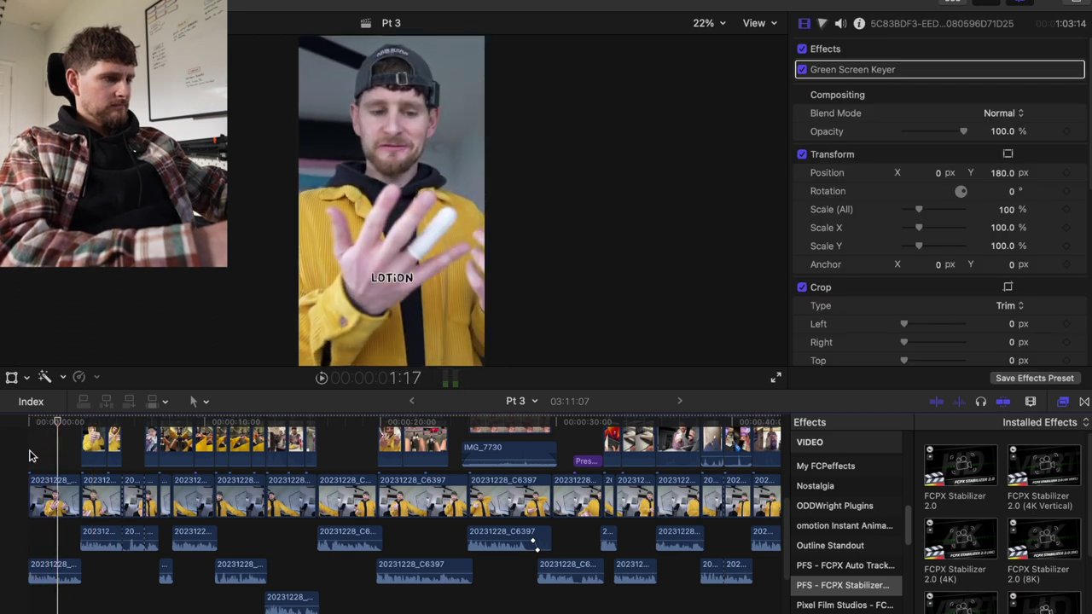
{"action": "left_click", "coordinate": [55, 486]}
{"action": "scroll", "coordinate": [55, 487], "scroll_direction": "up", "scroll_amount": 5}
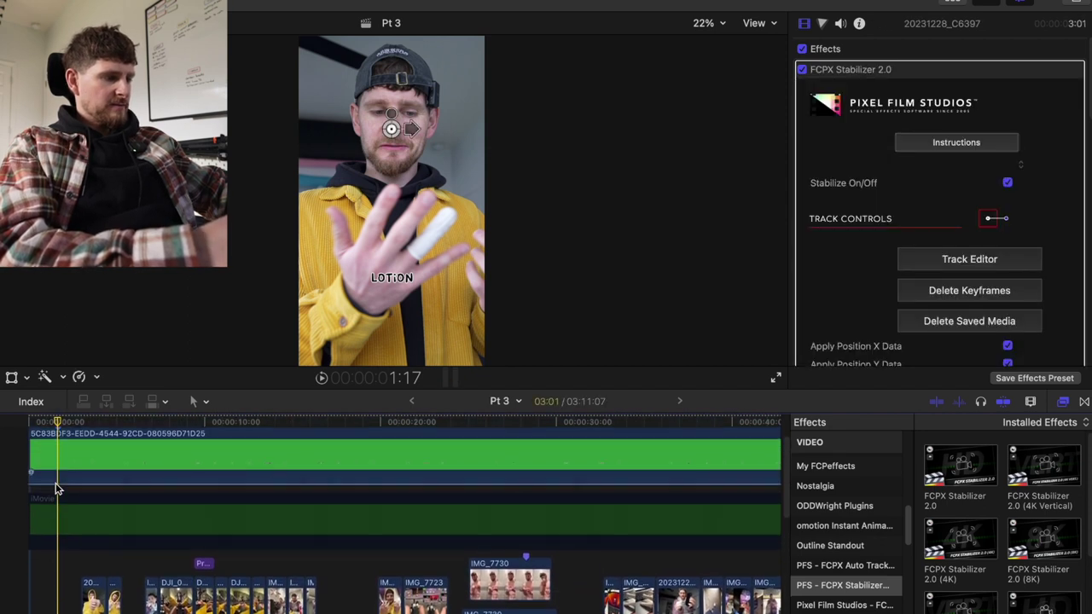
{"action": "scroll", "coordinate": [56, 486], "scroll_direction": "up", "scroll_amount": 2}
{"action": "double_click", "coordinate": [55, 475]}
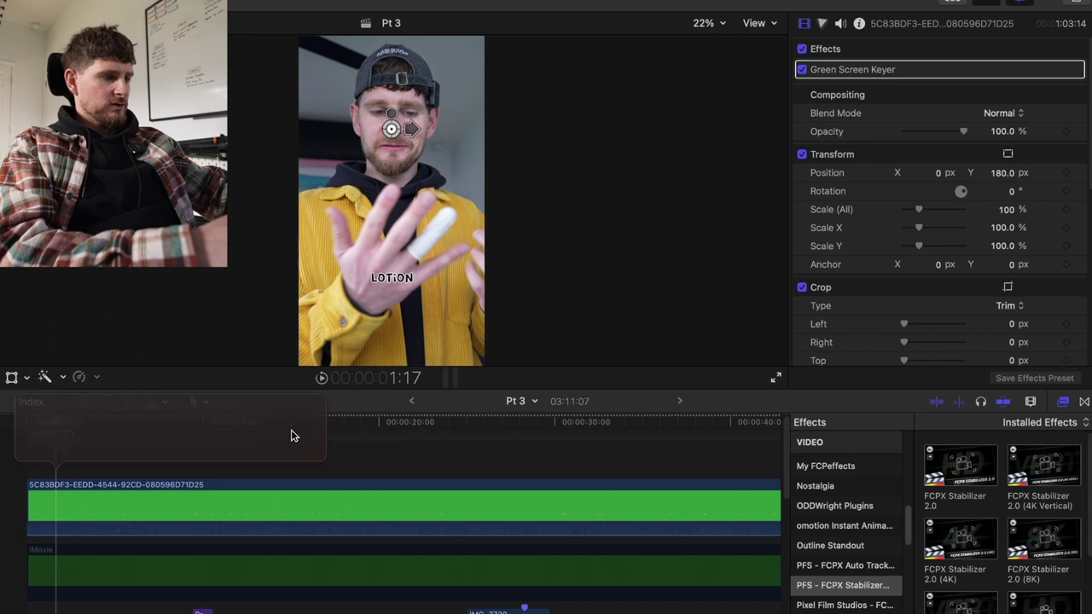
{"action": "left_click", "coordinate": [284, 434]}
{"action": "scroll", "coordinate": [81, 521], "scroll_direction": "down", "scroll_amount": 3}
{"action": "scroll", "coordinate": [79, 537], "scroll_direction": "down", "scroll_amount": 3}
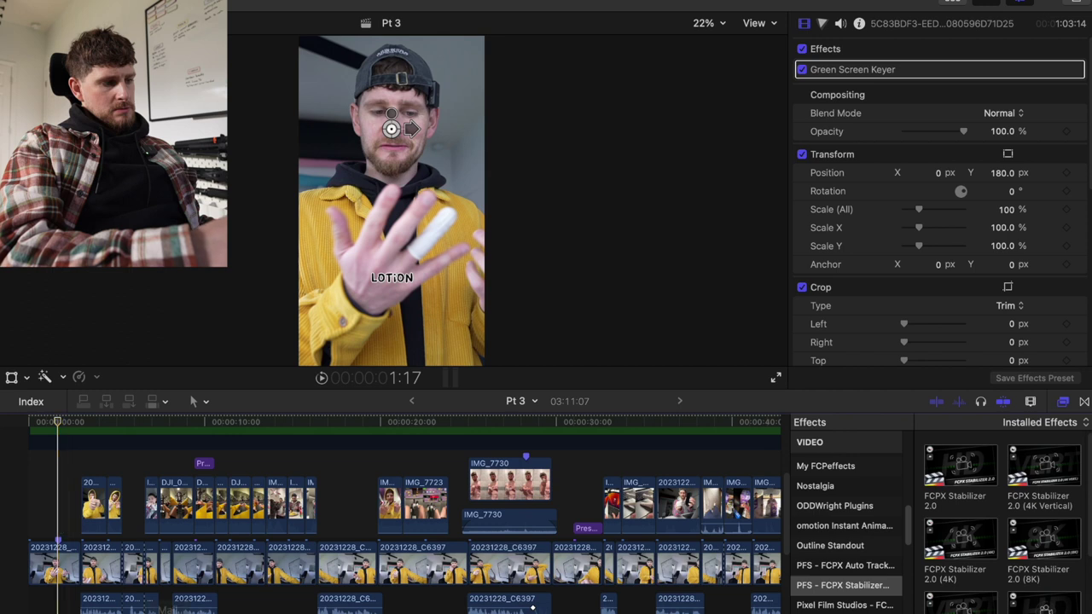
Look through the B-roll from about 1:07 to 1:35 for a shot with the wrapped fingers to cover the opening.
{"action": "scroll", "coordinate": [337, 529], "scroll_direction": "right", "scroll_amount": 10}
{"action": "scroll", "coordinate": [337, 529], "scroll_direction": "right", "scroll_amount": 15}
{"action": "scroll", "coordinate": [335, 530], "scroll_direction": "up", "scroll_amount": 2}
{"action": "scroll", "coordinate": [378, 474], "scroll_direction": "left", "scroll_amount": 15}
{"action": "scroll", "coordinate": [378, 478], "scroll_direction": "left", "scroll_amount": 1}
{"action": "scroll", "coordinate": [378, 479], "scroll_direction": "left", "scroll_amount": 5}
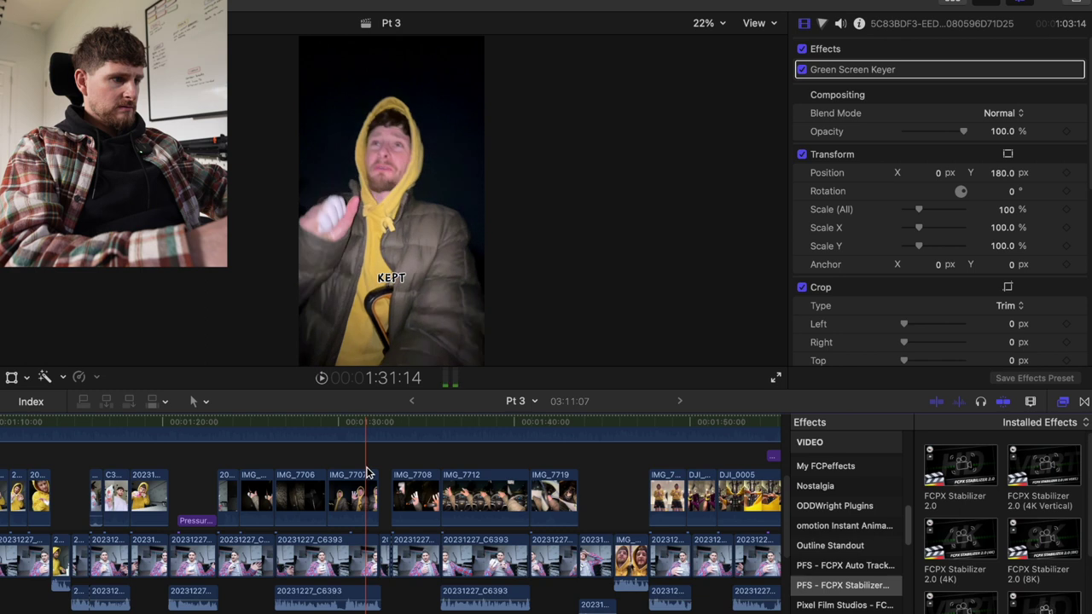
{"action": "left_click", "coordinate": [357, 478]}
{"action": "scroll", "coordinate": [711, 486], "scroll_direction": "left", "scroll_amount": 10}
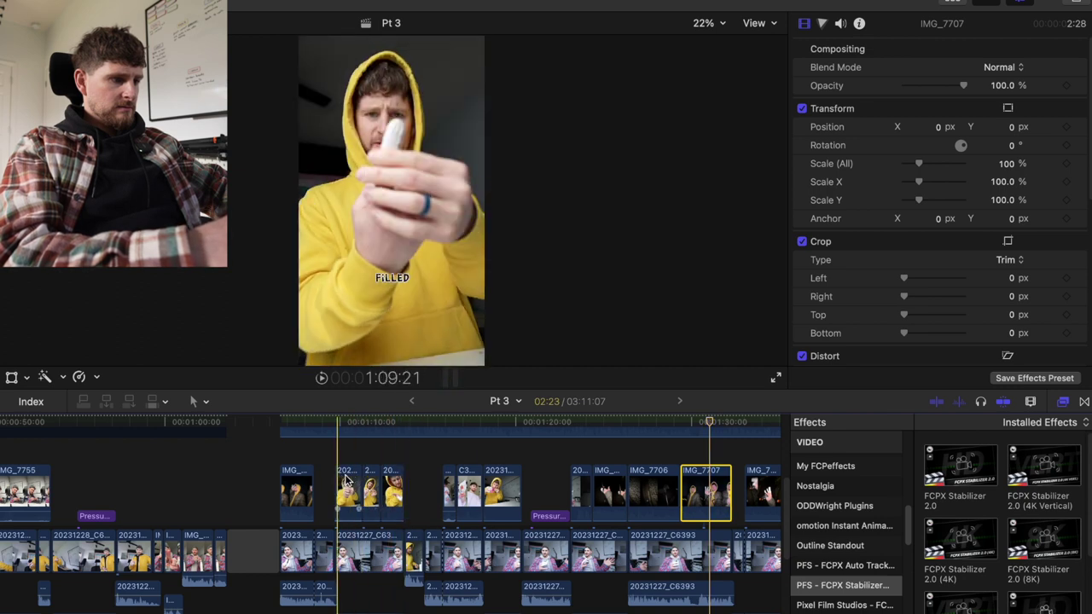
{"action": "left_click", "coordinate": [371, 476]}
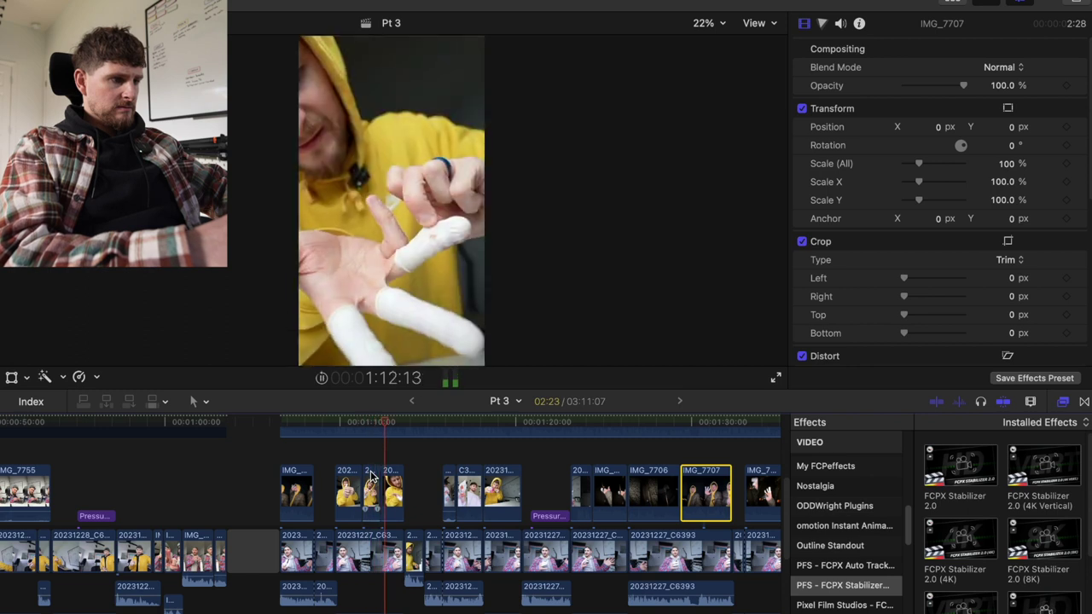
{"action": "left_click", "coordinate": [336, 466]}
{"action": "key", "text": "space"}
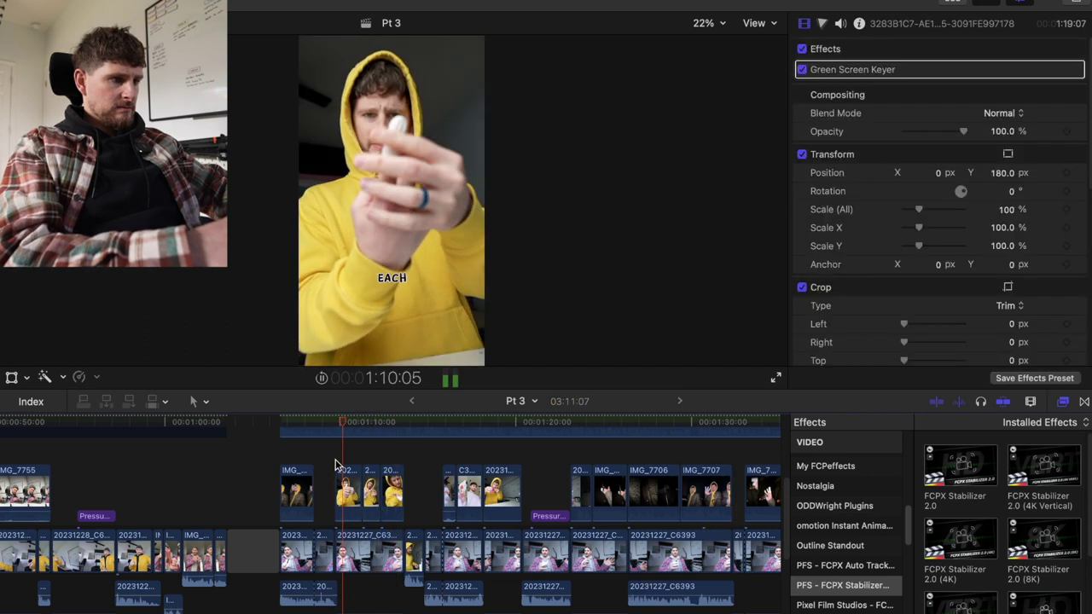
{"action": "key", "text": "space"}
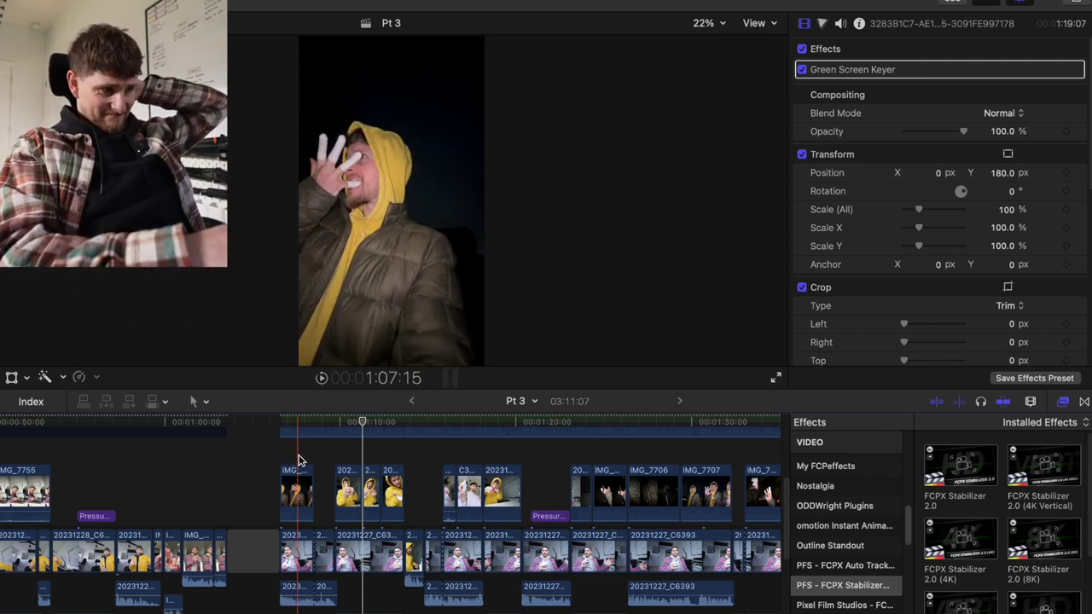
Copy the IMG_7707 clip from about 1:30 to the timeline start and place it directly above the opening 20231228_C6397 clip.
{"action": "left_click", "coordinate": [708, 493]}
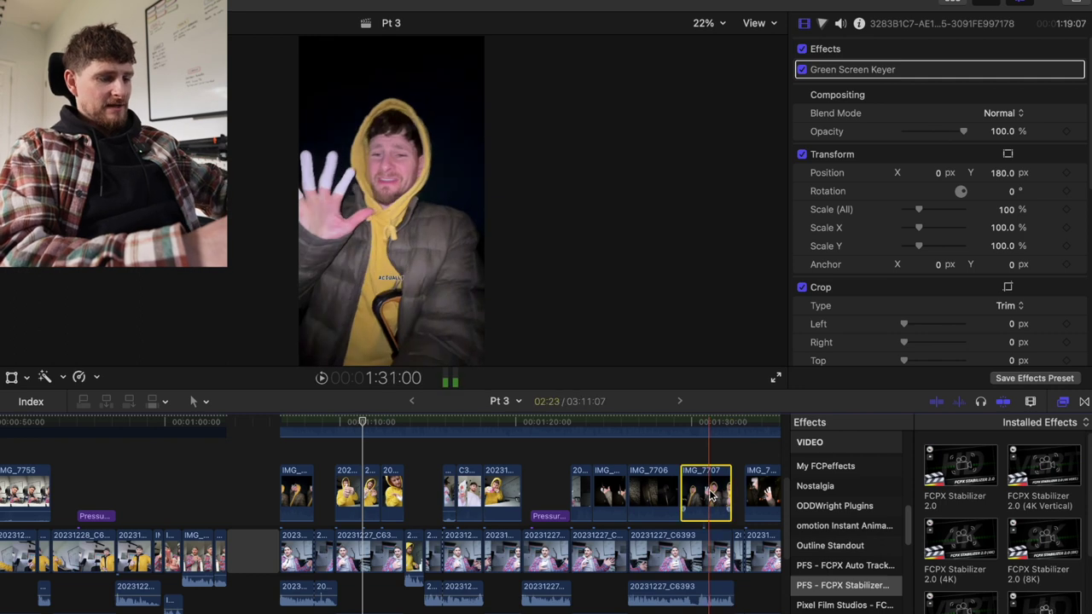
{"action": "scroll", "coordinate": [710, 494], "scroll_direction": "left", "scroll_amount": 5}
{"action": "key", "text": "Home"}
{"action": "left_click", "coordinate": [21, 473]}
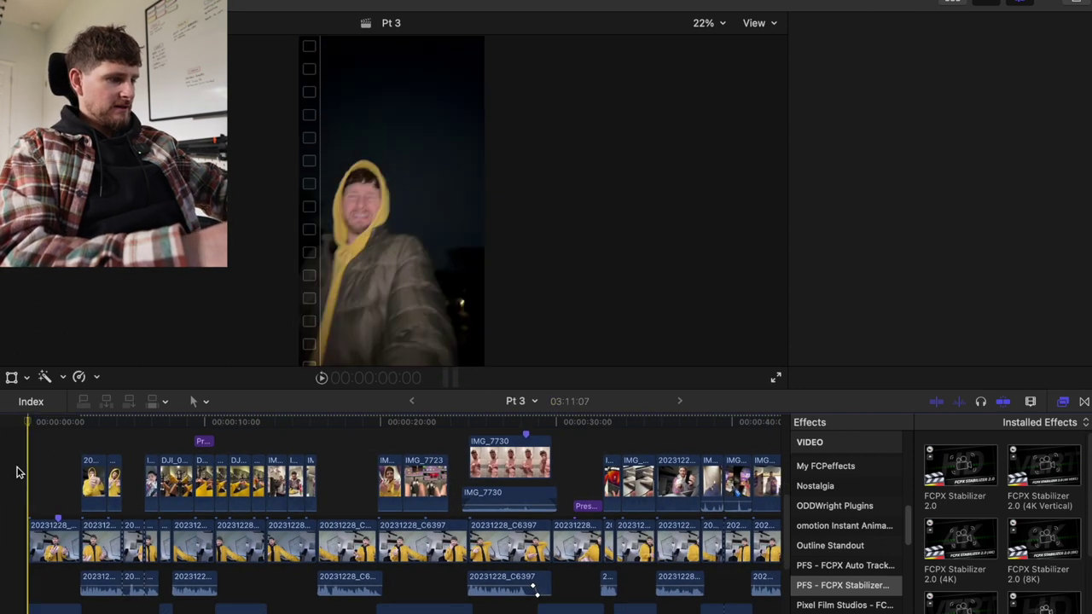
{"action": "scroll", "coordinate": [31, 525], "scroll_direction": "up", "scroll_amount": 10}
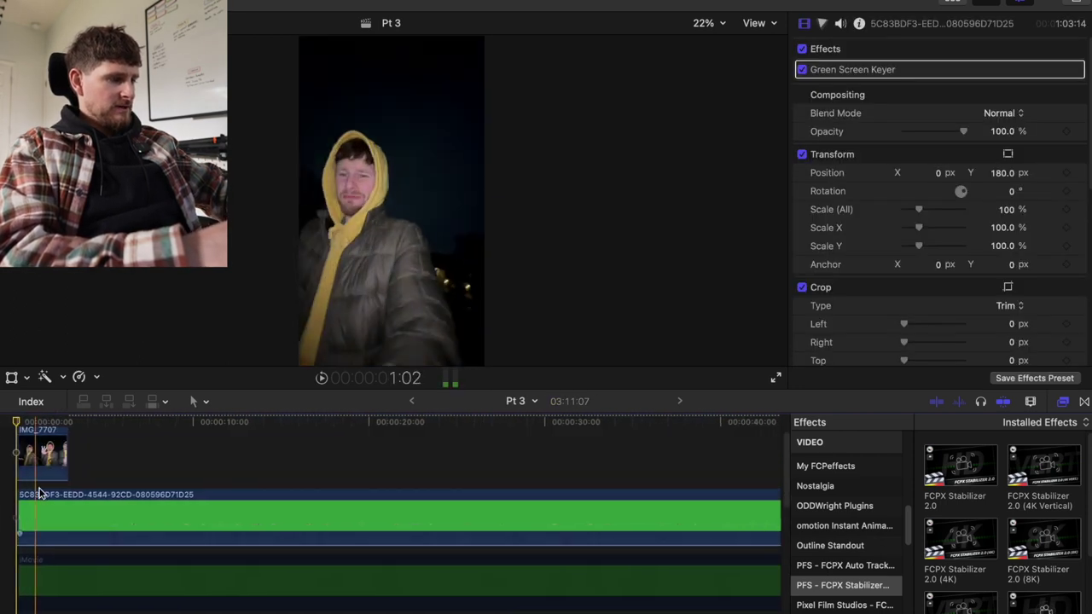
{"action": "left_click", "coordinate": [43, 472]}
{"action": "scroll", "coordinate": [42, 472], "scroll_direction": "down", "scroll_amount": 10}
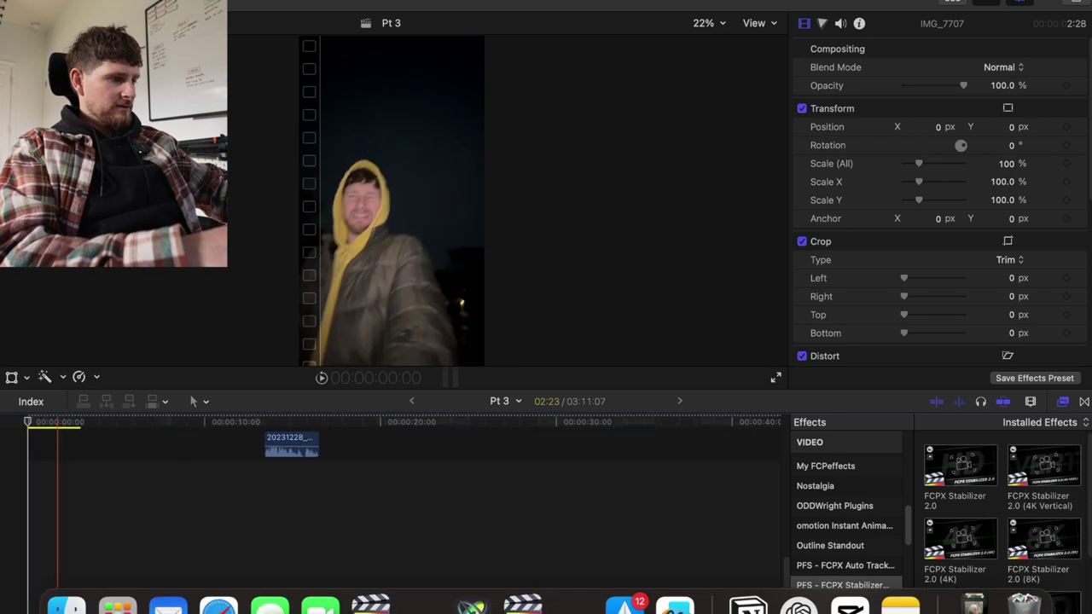
{"action": "key", "text": "space"}
{"action": "scroll", "coordinate": [53, 448], "scroll_direction": "up", "scroll_amount": 3}
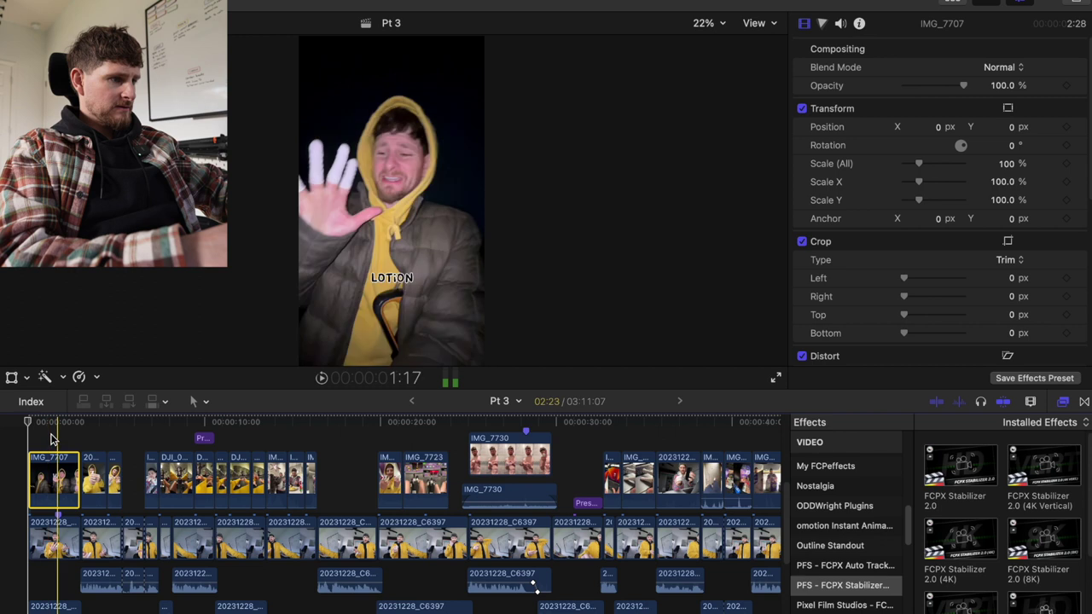
Split the opening IMG_7707 copy at 1:09, remove its first part and start the remainder at the 1:17 marker.
{"action": "left_click", "coordinate": [53, 440]}
{"action": "left_click", "coordinate": [52, 439]}
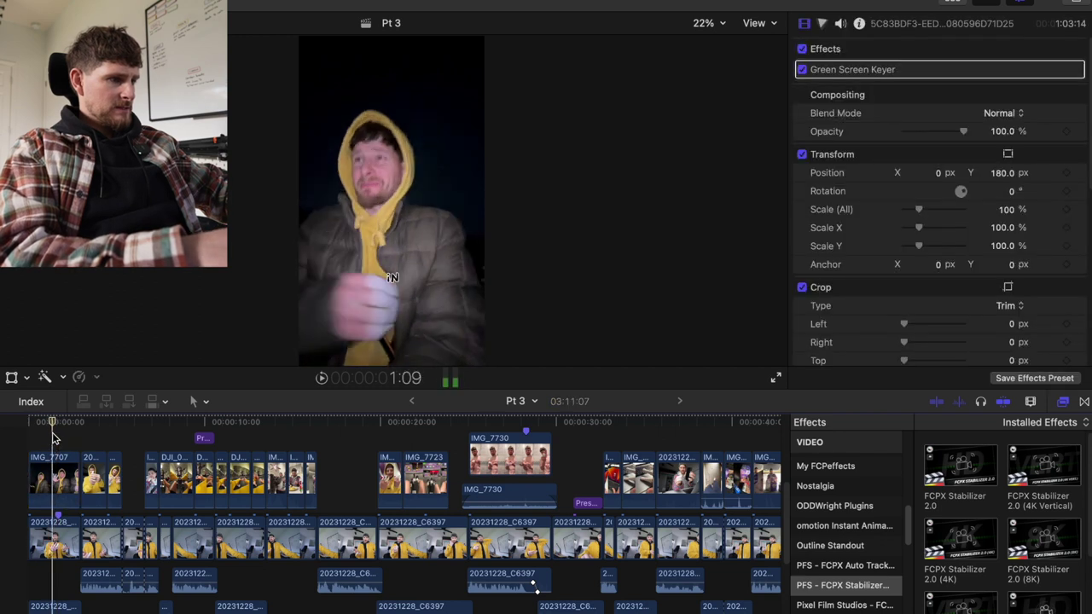
{"action": "key", "text": "b"}
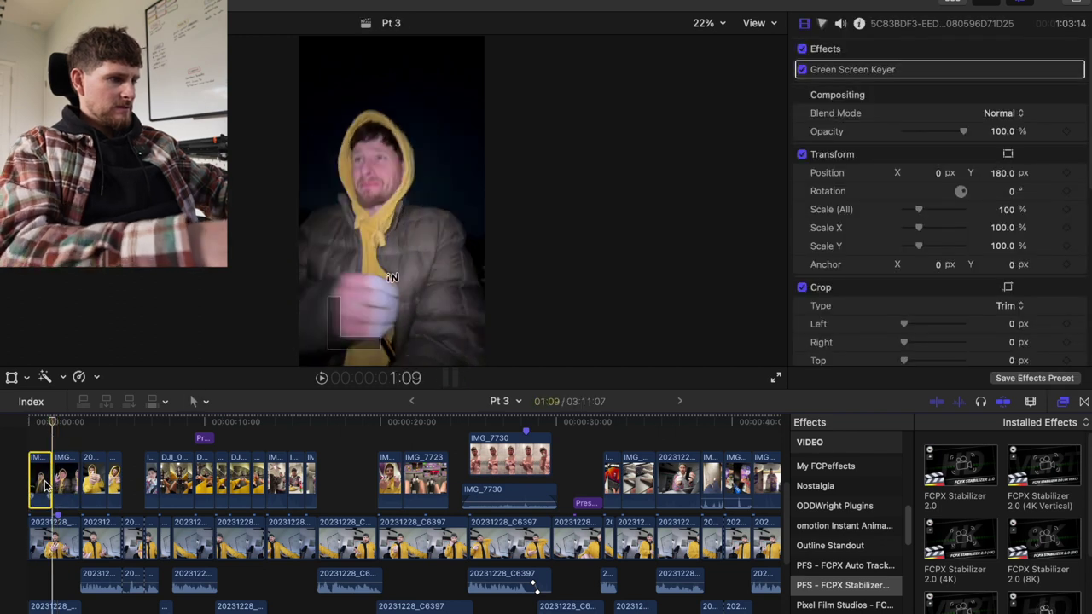
{"action": "left_click_drag", "start_coordinate": [47, 485], "coordinate": [73, 480]}
{"action": "key", "text": "Home"}
{"action": "key", "text": "space"}
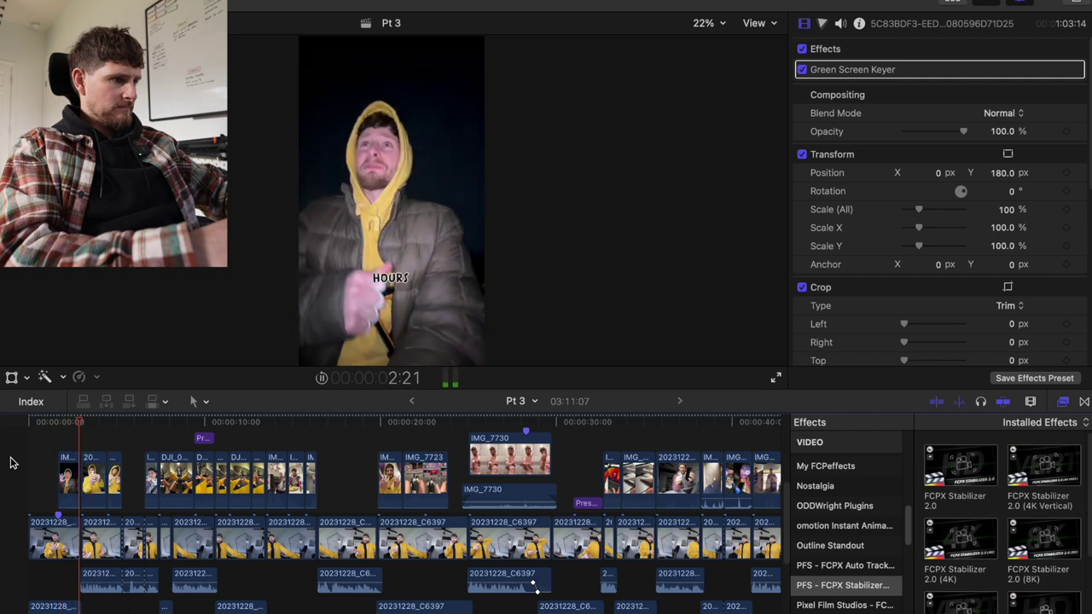
{"action": "key", "text": "Home"}
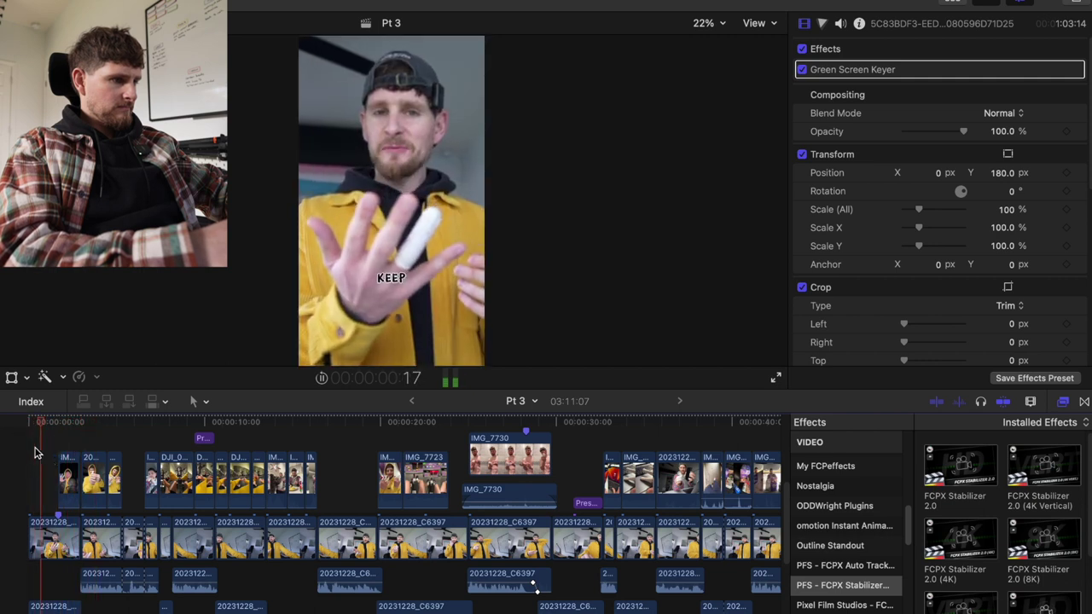
{"action": "key", "text": "space"}
Extend the opening IMG_7707 clip's start back to 1:08 and its end to meet the following 20231227_C6389 clip.
{"action": "key", "text": "super+equal"}
{"action": "key", "text": "super+equal"}
{"action": "key", "text": "super+equal"}
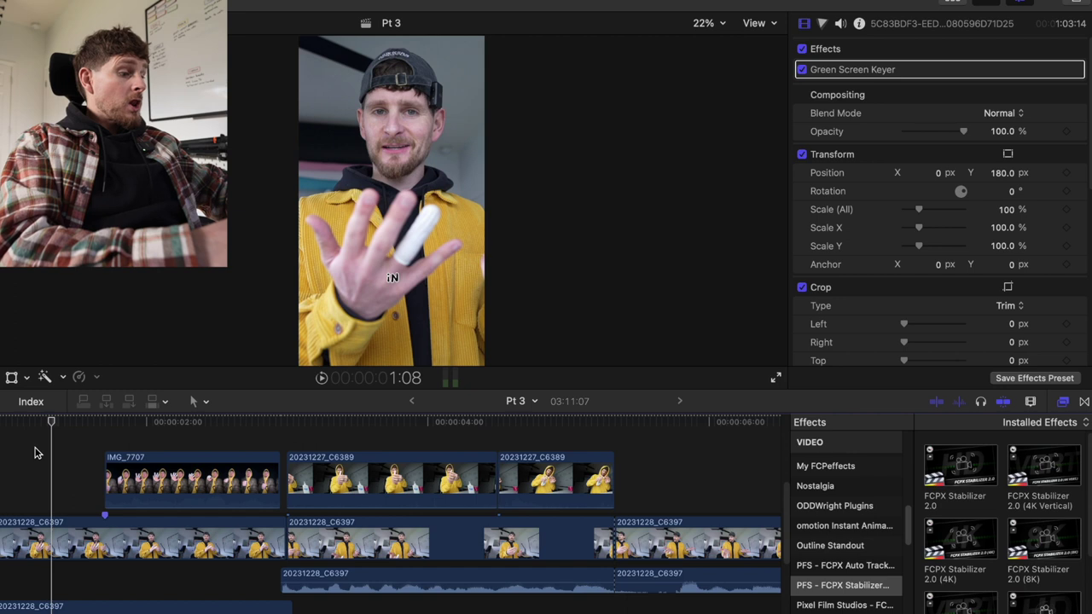
{"action": "left_click_drag", "start_coordinate": [122, 482], "coordinate": [69, 482]}
{"action": "left_click_drag", "start_coordinate": [228, 474], "coordinate": [285, 474]}
Play back the opening to check how the IMG_7707 B-roll cuts in and leads into the next clip.
{"action": "key", "text": "space"}
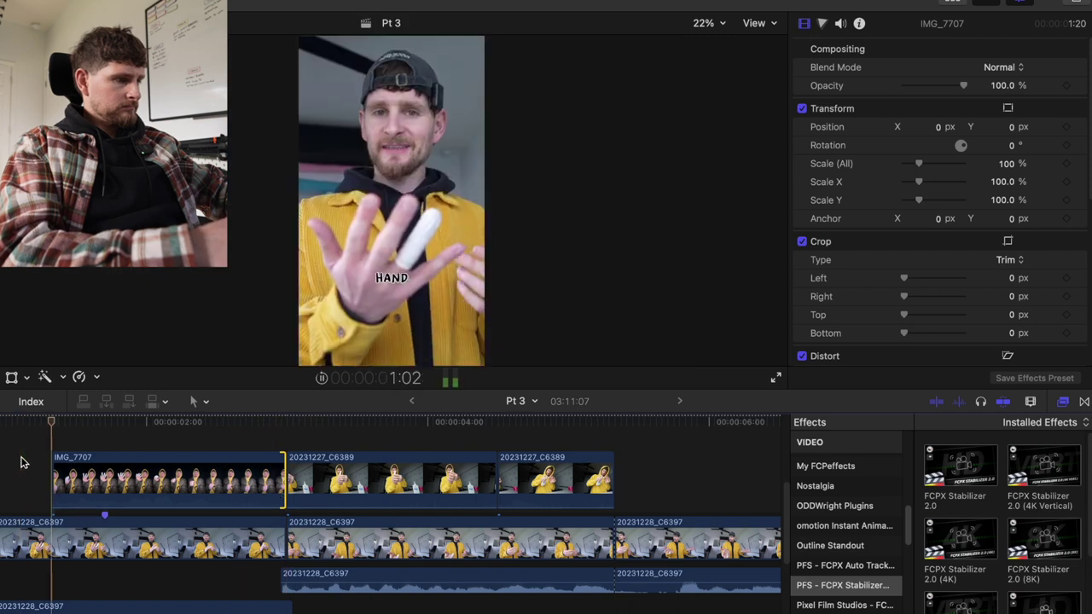
{"action": "left_click", "coordinate": [21, 461]}
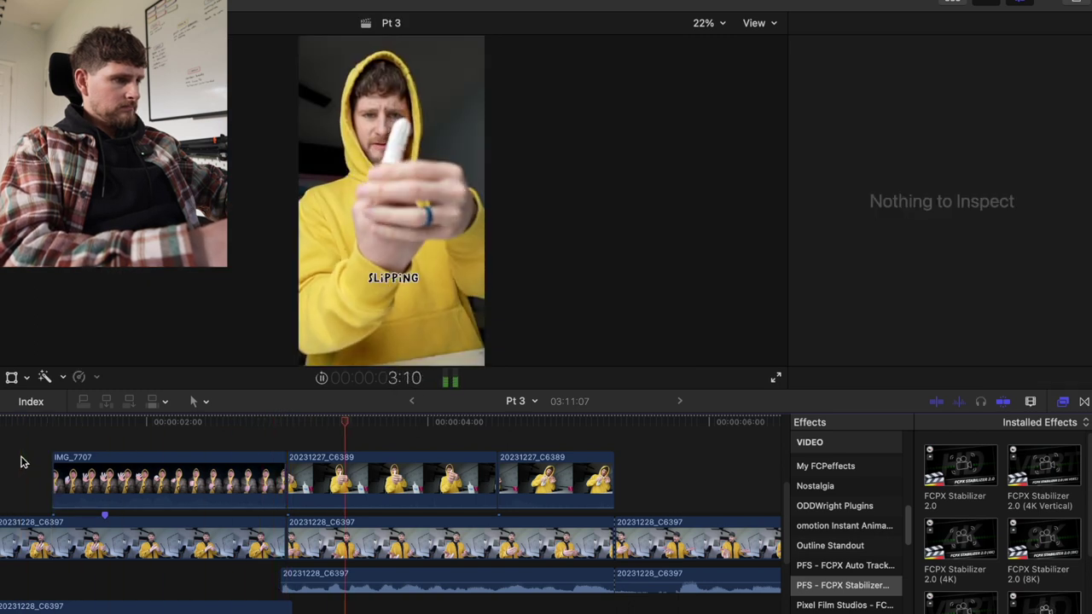
{"action": "key", "text": "space"}
{"action": "key", "text": "super+minus"}
{"action": "key", "text": "super+minus"}
{"action": "left_click", "coordinate": [21, 462]}
{"action": "key", "text": "space"}
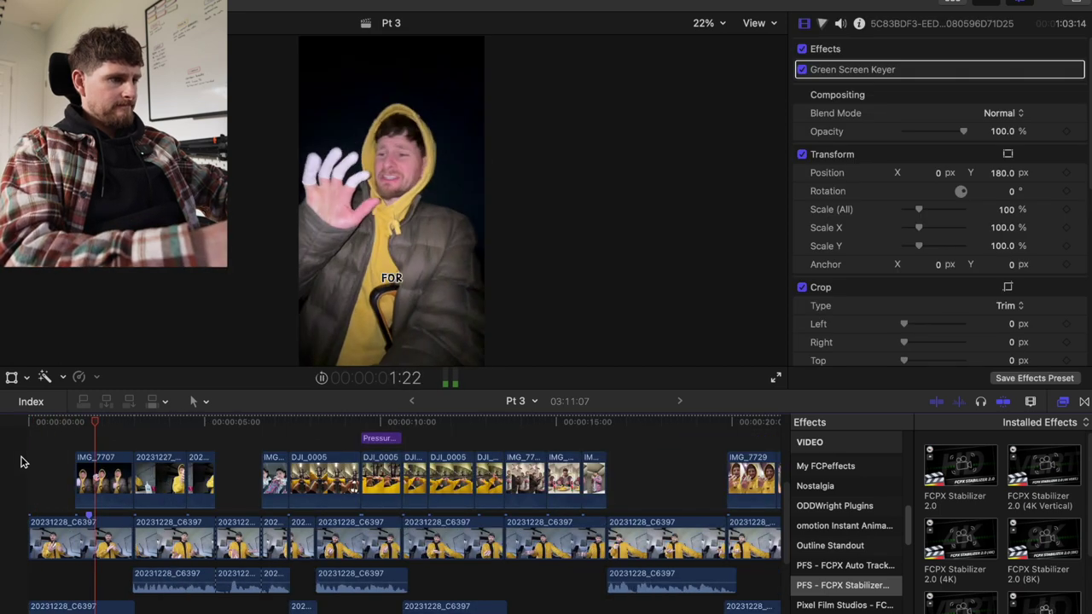
{"action": "key", "text": "space"}
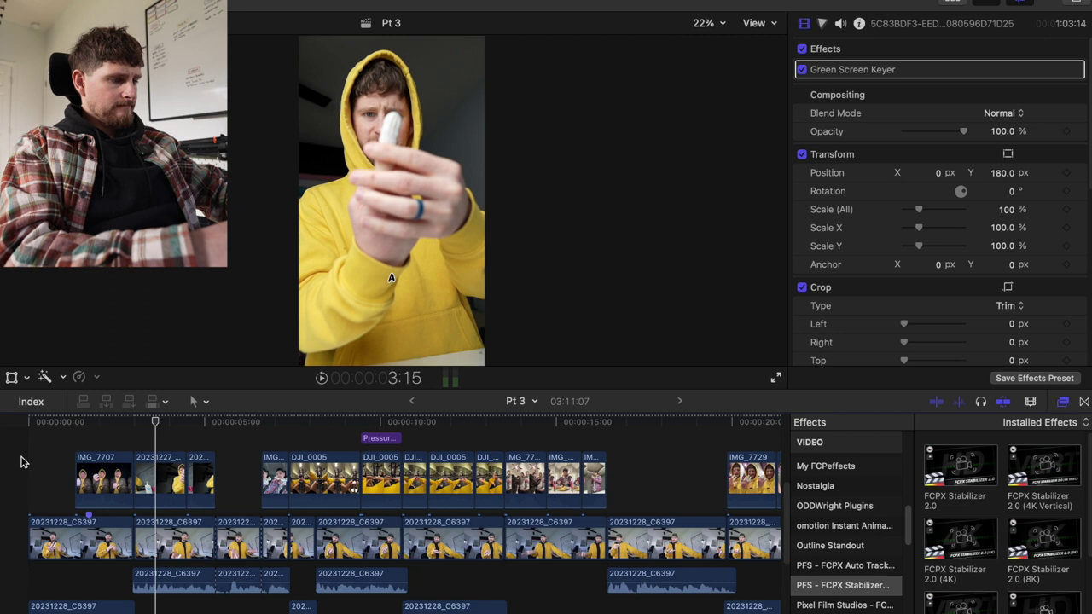
Mark the full length of the green-screen caption clip at the timeline start as the selected range.
{"action": "key", "text": "super+minus"}
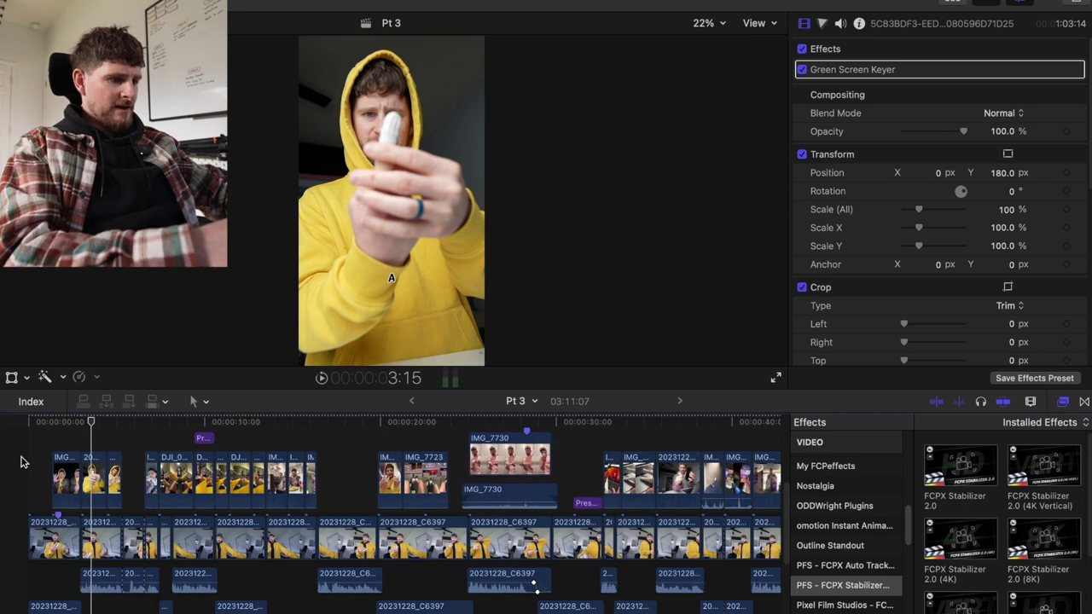
{"action": "scroll", "coordinate": [21, 461], "scroll_direction": "up", "scroll_amount": 1}
{"action": "scroll", "coordinate": [21, 461], "scroll_direction": "up", "scroll_amount": 2}
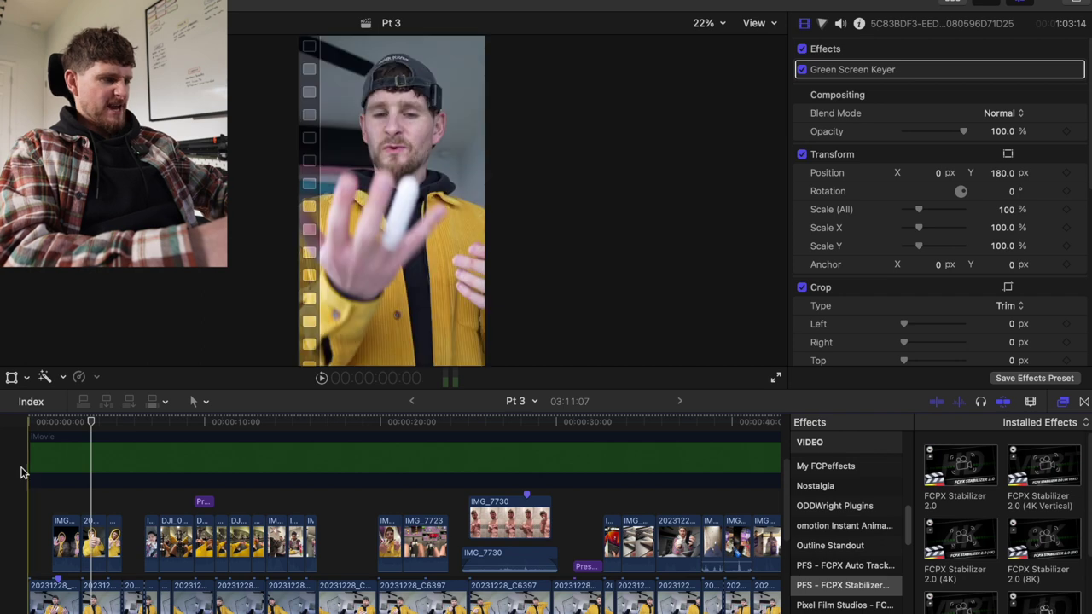
{"action": "scroll", "coordinate": [22, 501], "scroll_direction": "up", "scroll_amount": 5}
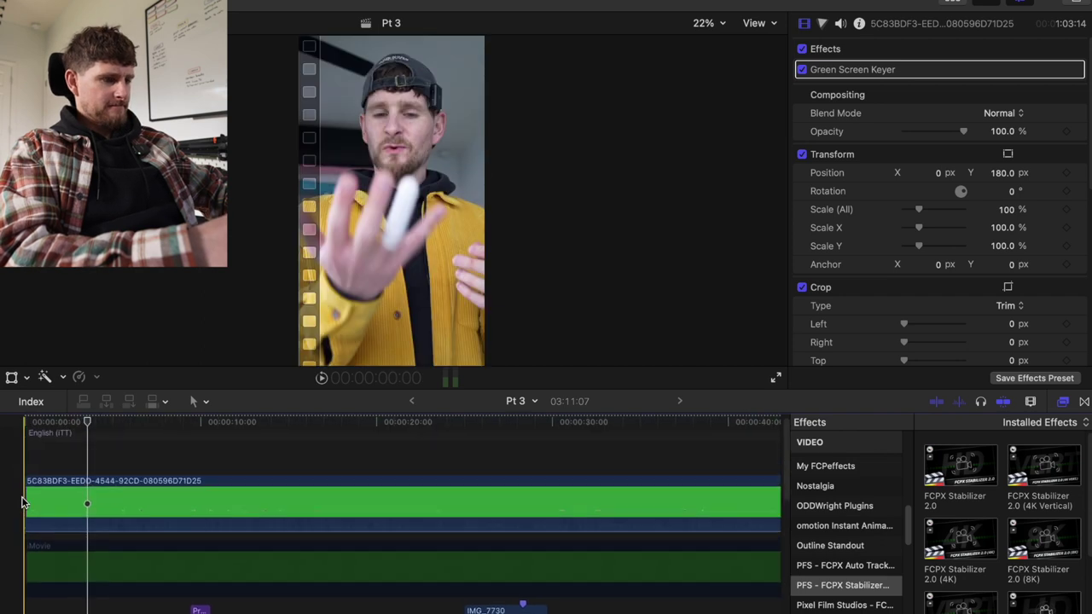
{"action": "left_click", "coordinate": [72, 507]}
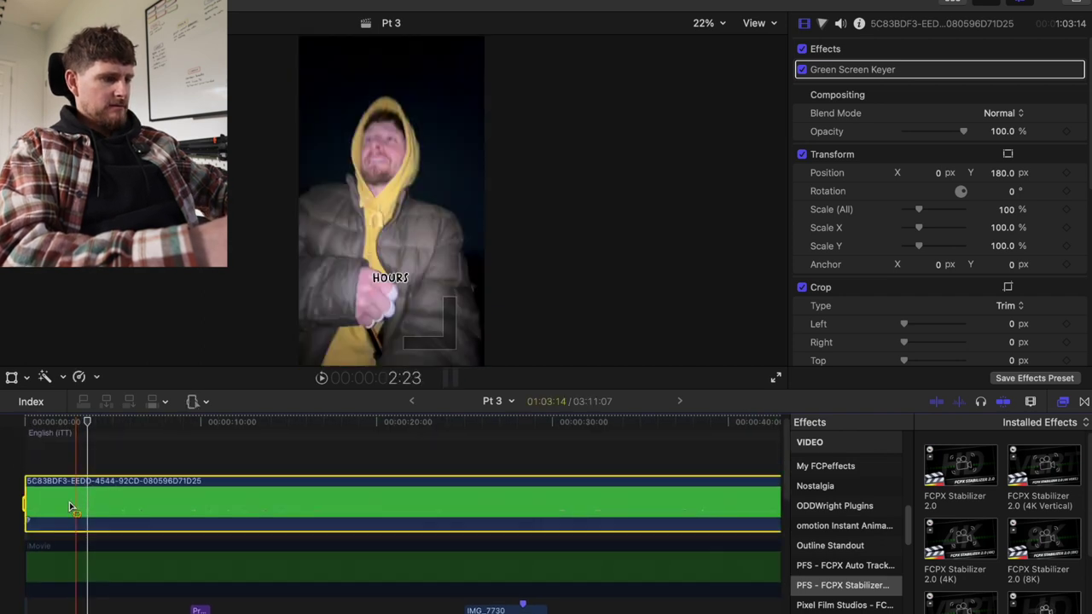
Export the selected range as an mp4 file named Pt 3.2 in the Clips folder.
{"action": "key", "text": "super+e"}
{"action": "left_click", "coordinate": [580, 388]}
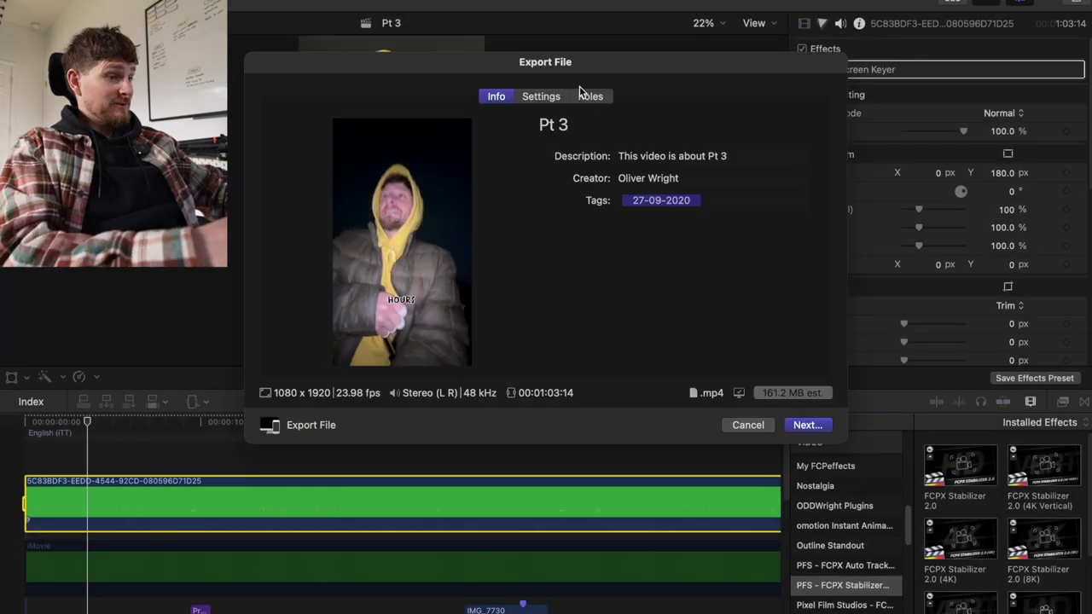
{"action": "left_click", "coordinate": [540, 97]}
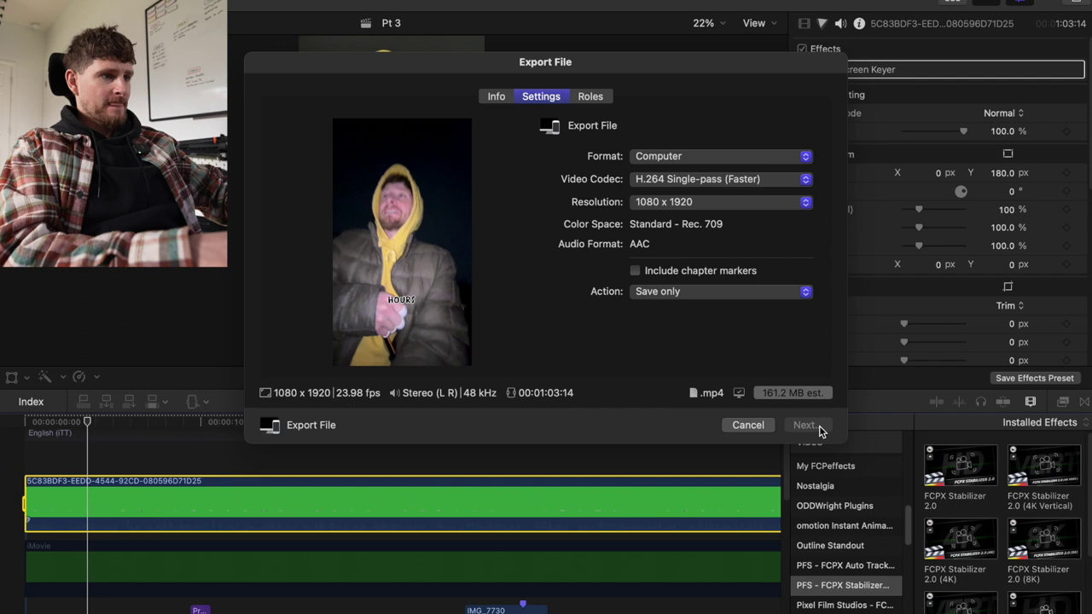
{"action": "left_click", "coordinate": [806, 425]}
{"action": "type", "text": ".3"}
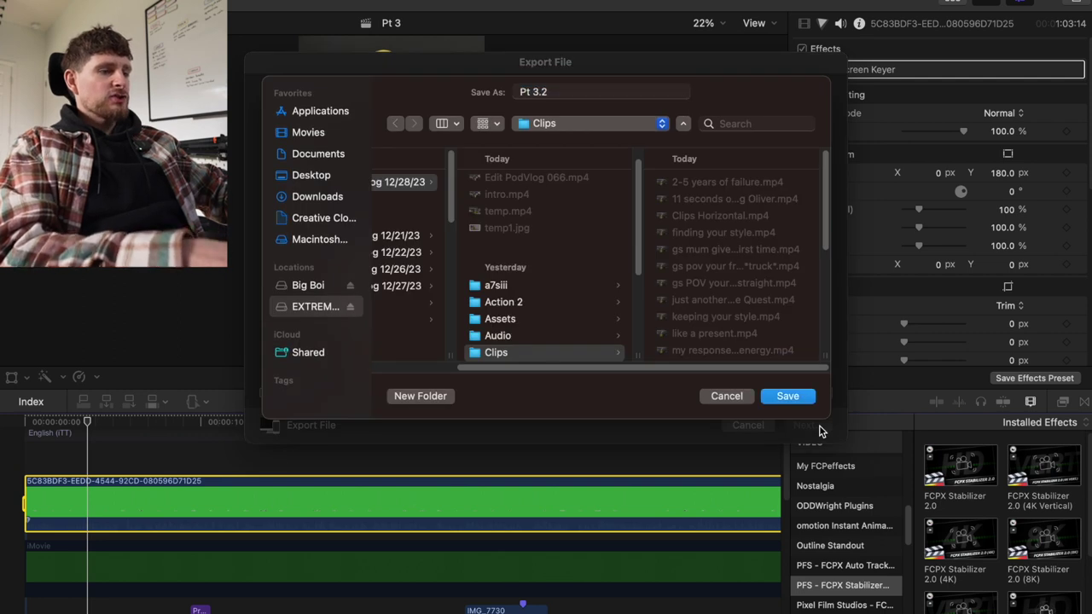
{"action": "key", "text": "Return"}
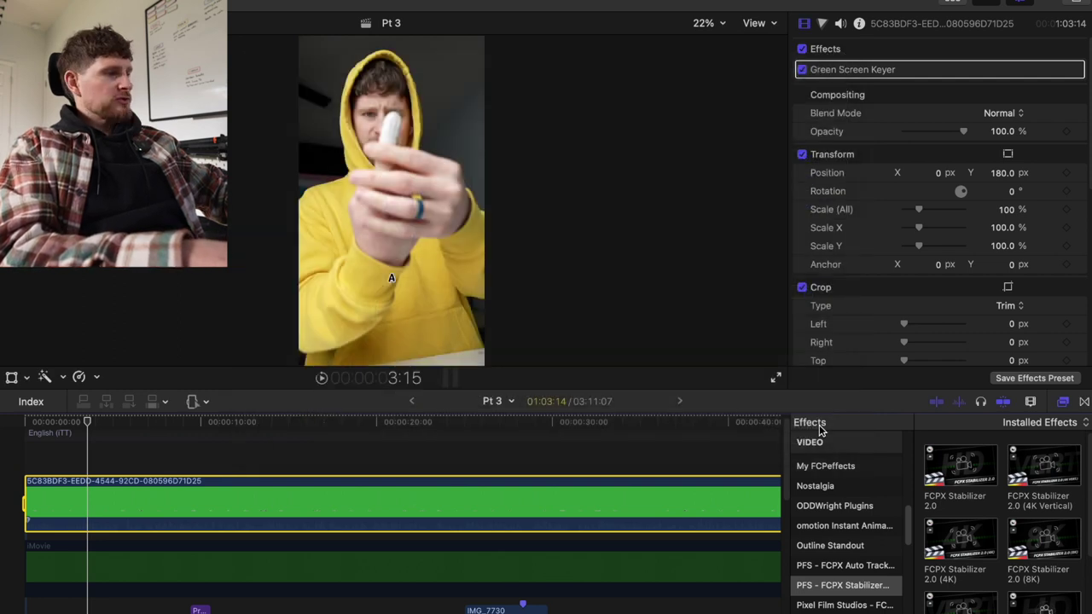